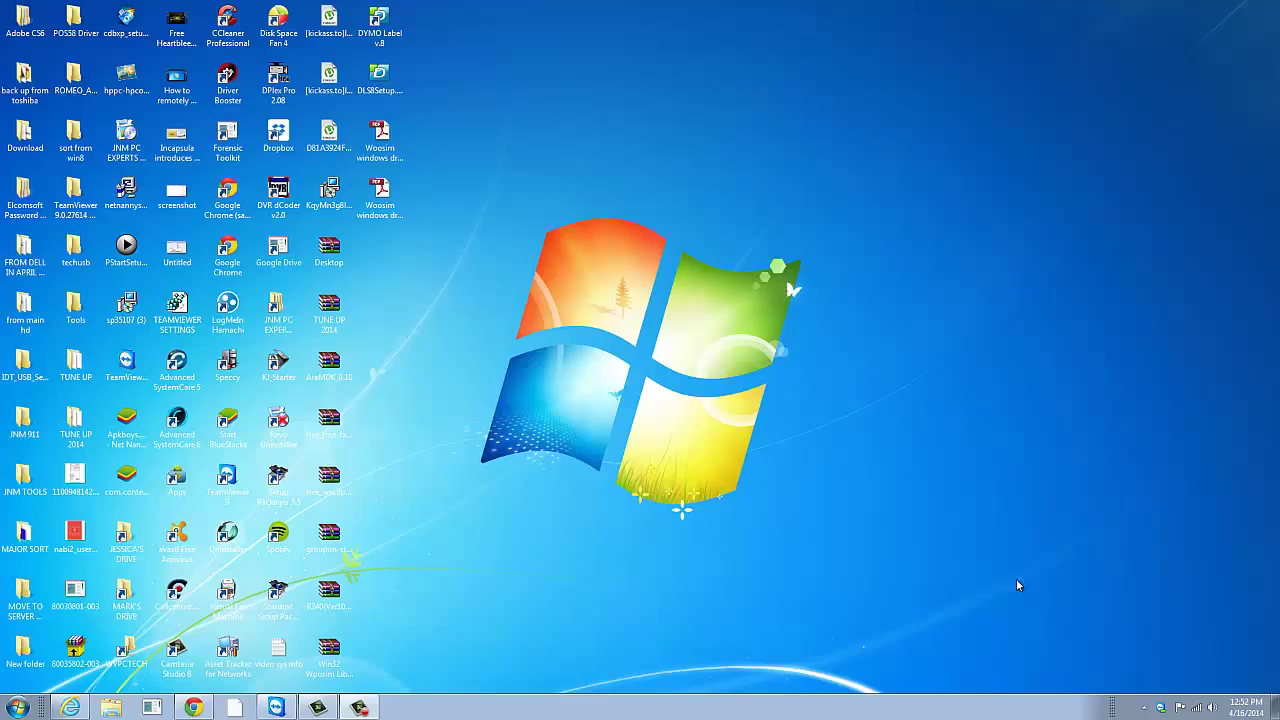
Load dropbox.com in Chrome to show the account's folders and files
left_click(195, 708)
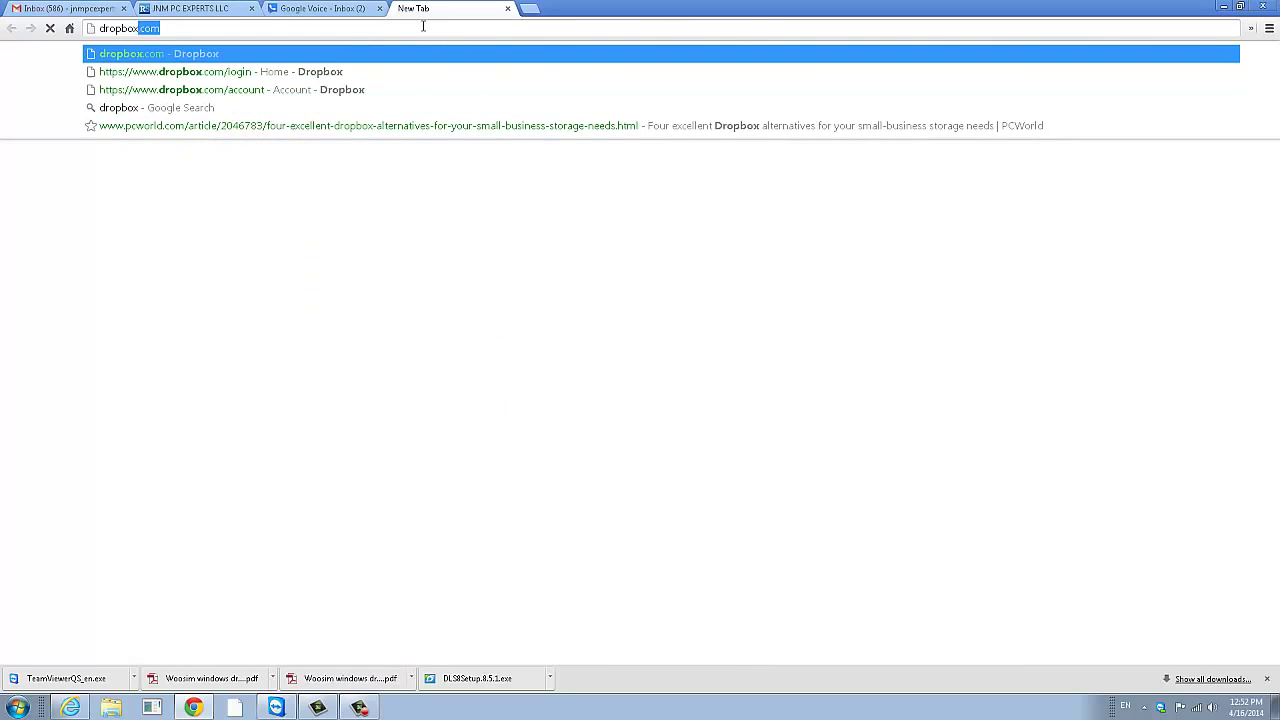
type(".com")
key("Return")
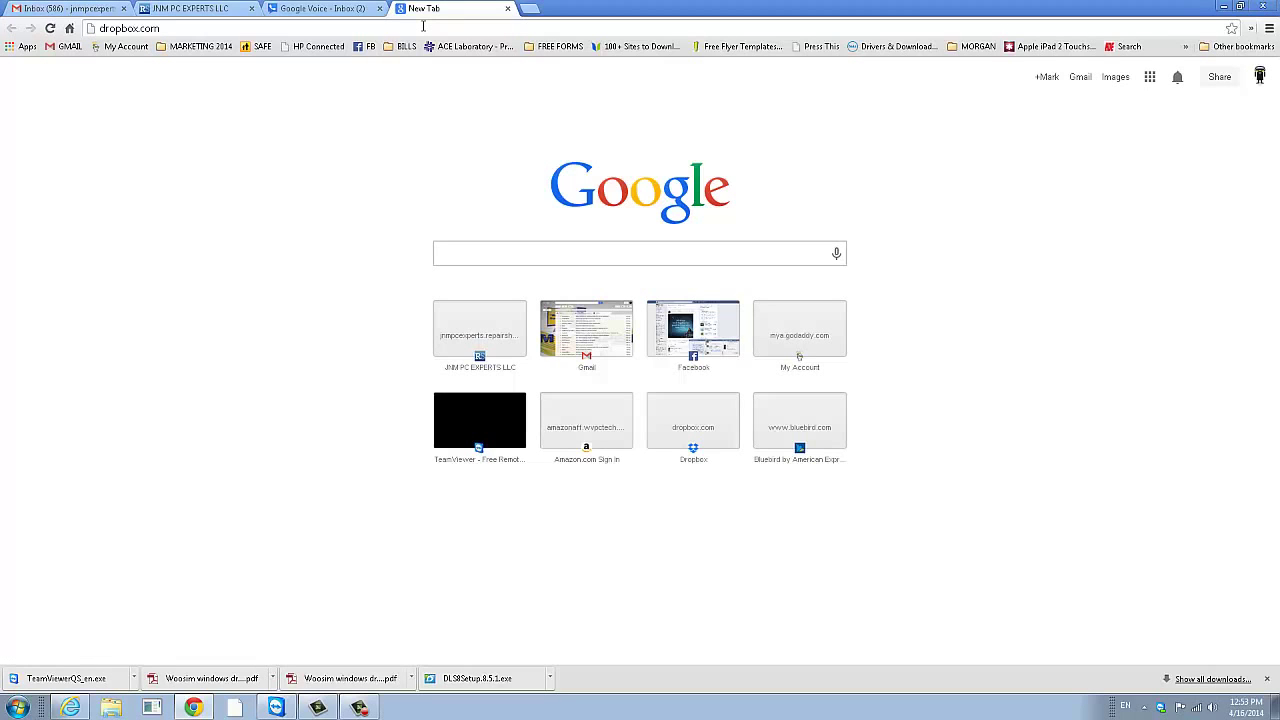
key("Return")
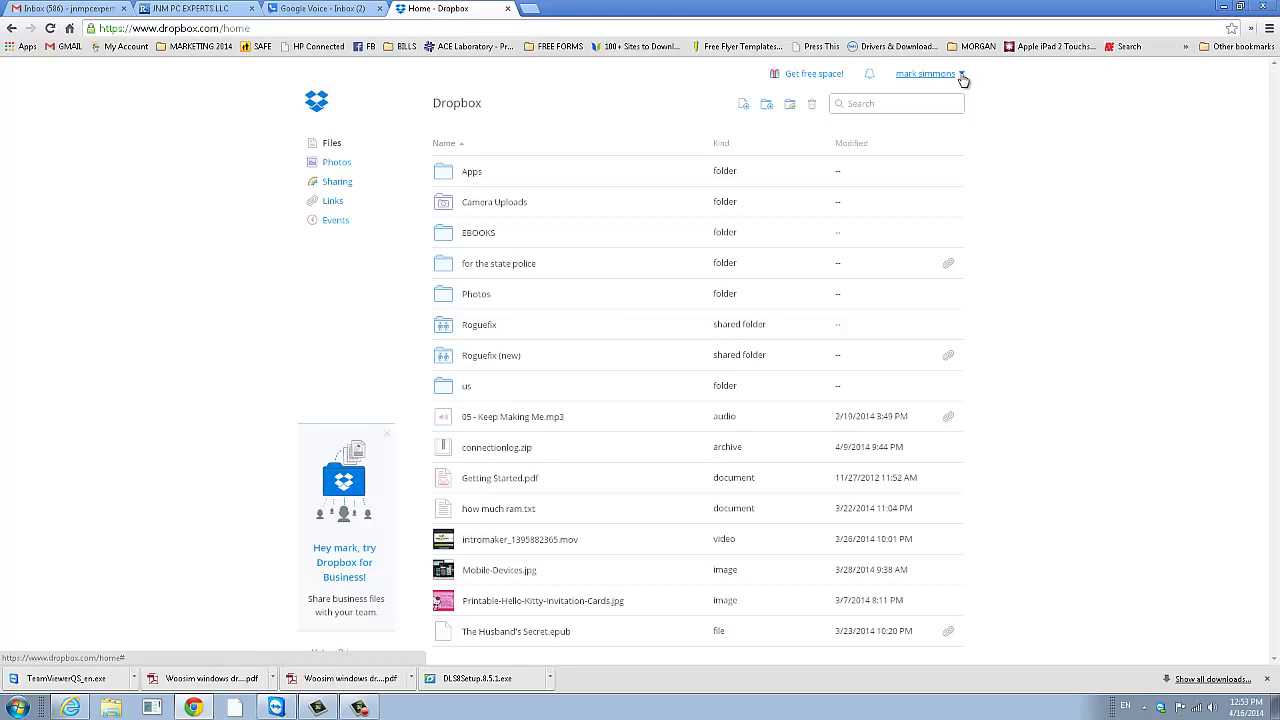
Open the Change password form under the account's Settings > Security page
left_click(962, 76)
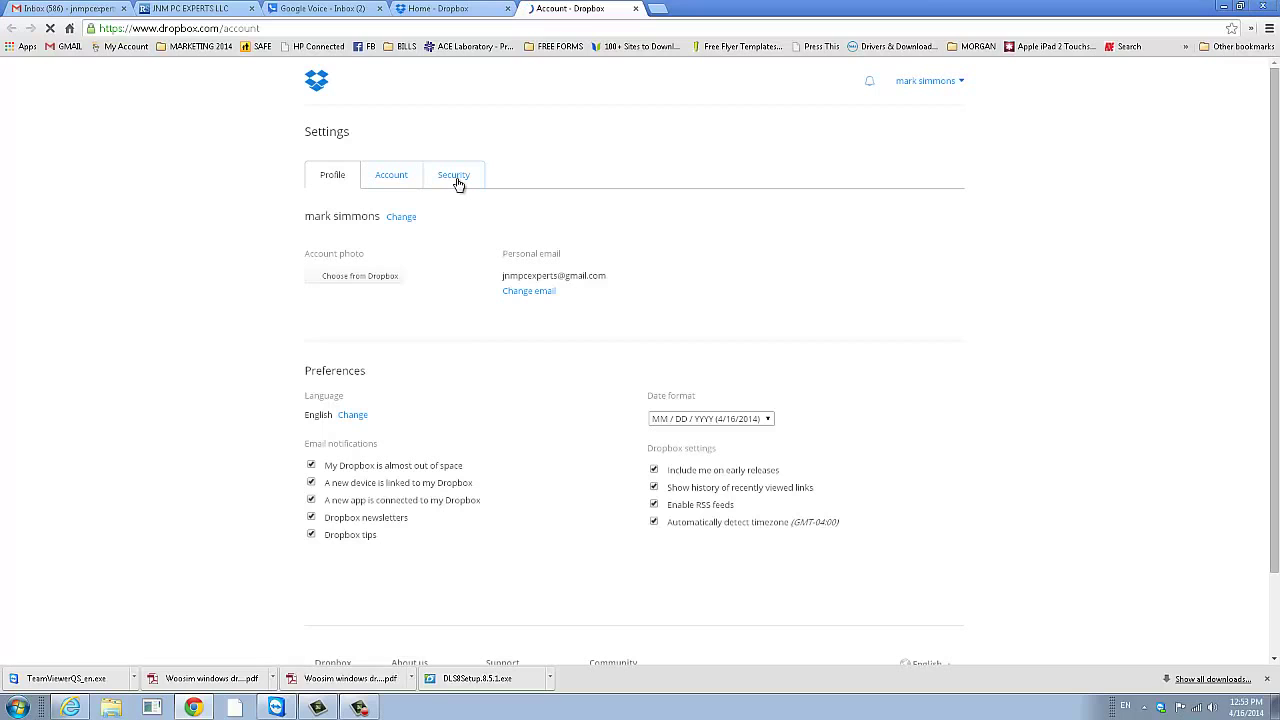
left_click(455, 176)
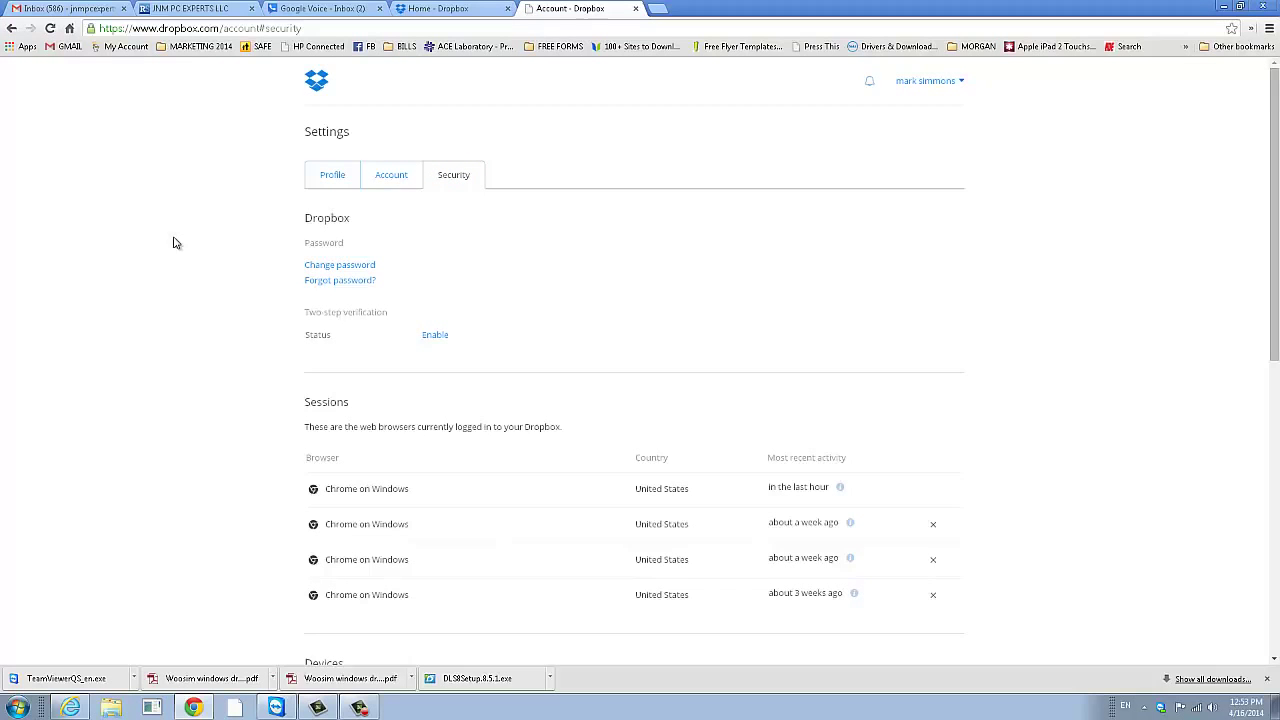
left_click(315, 268)
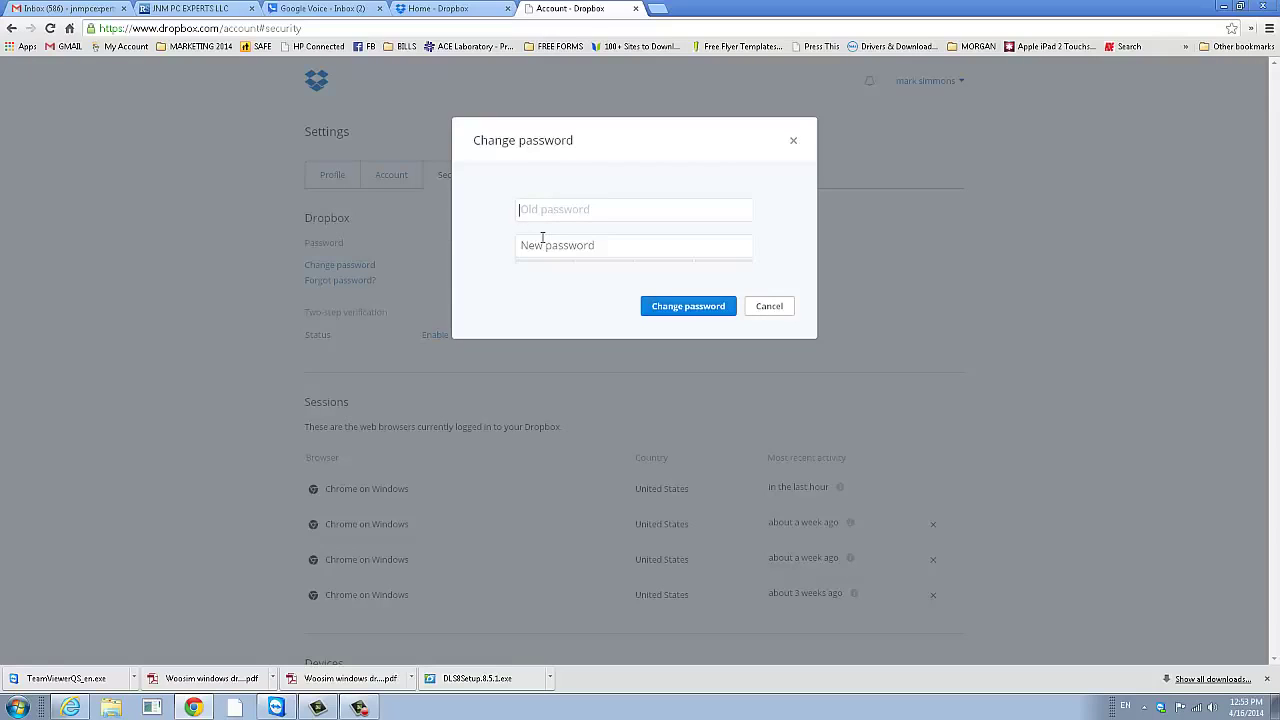
Enter the old and new passwords to change the password, then close the settings tab
type("•••")
type("•")
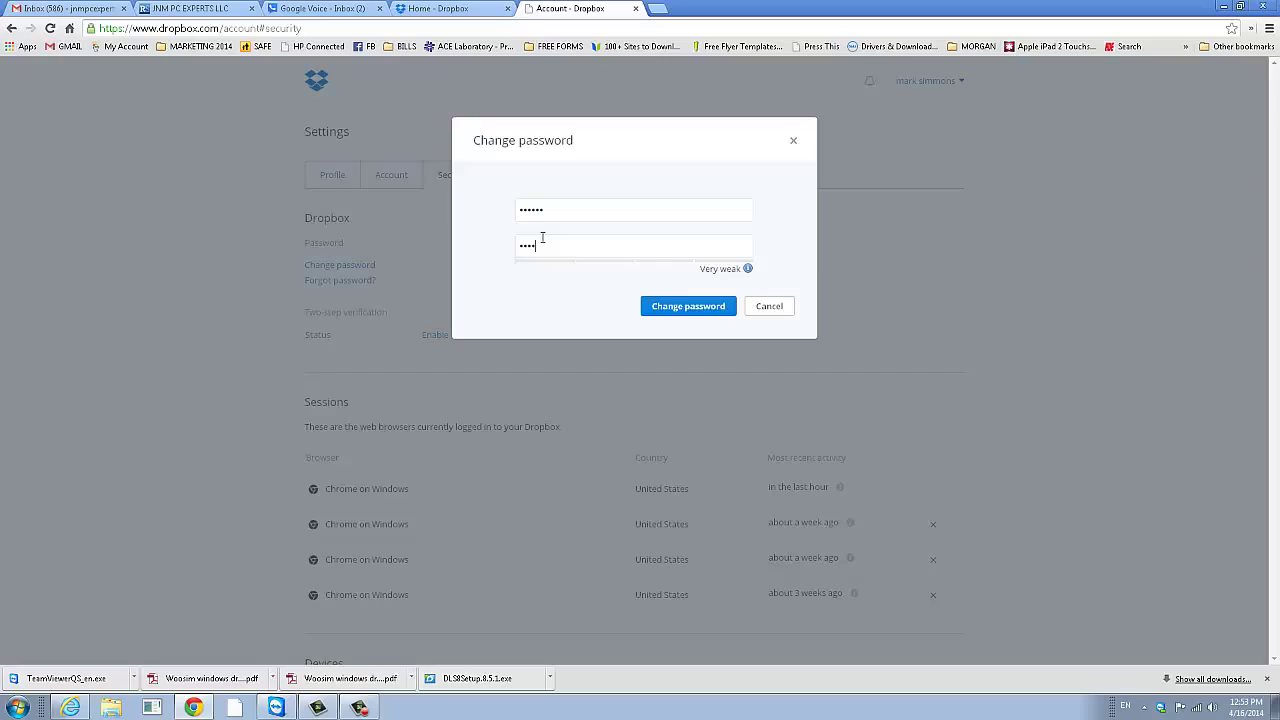
type("••••")
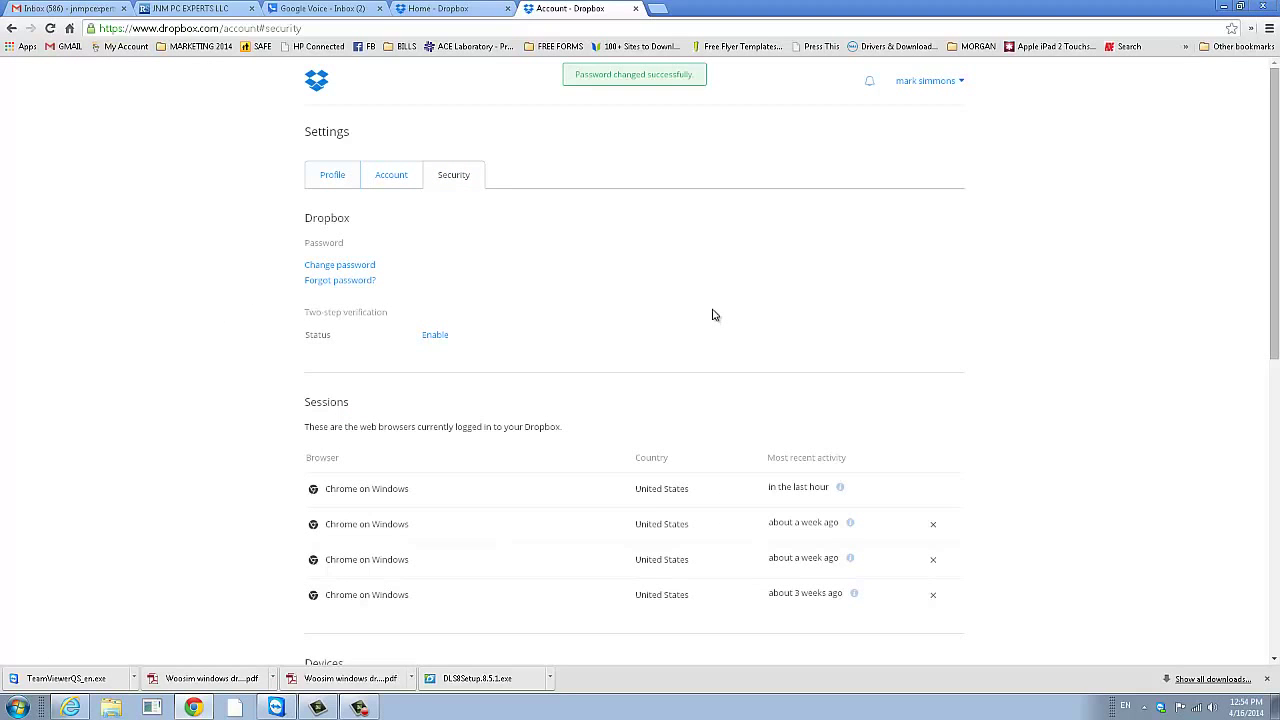
left_click(637, 10)
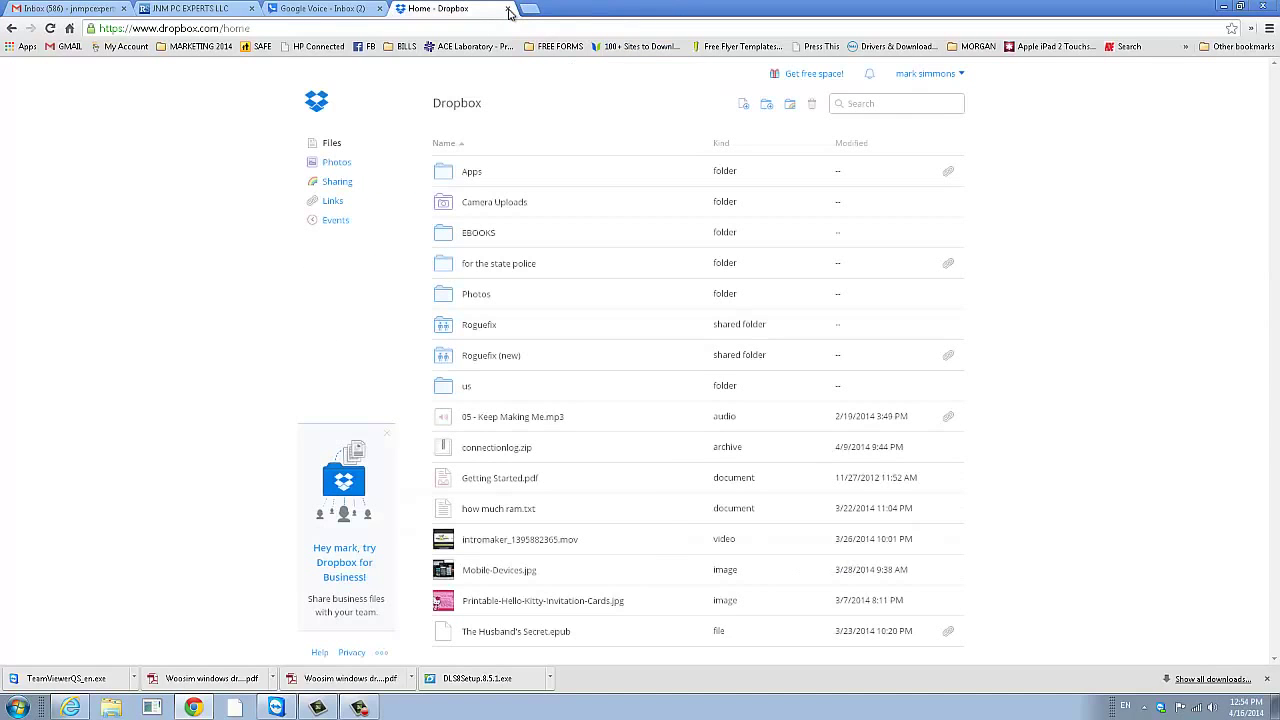
Minimize both Chrome windows and bring up the Start menu's All Programs list
left_click(1221, 9)
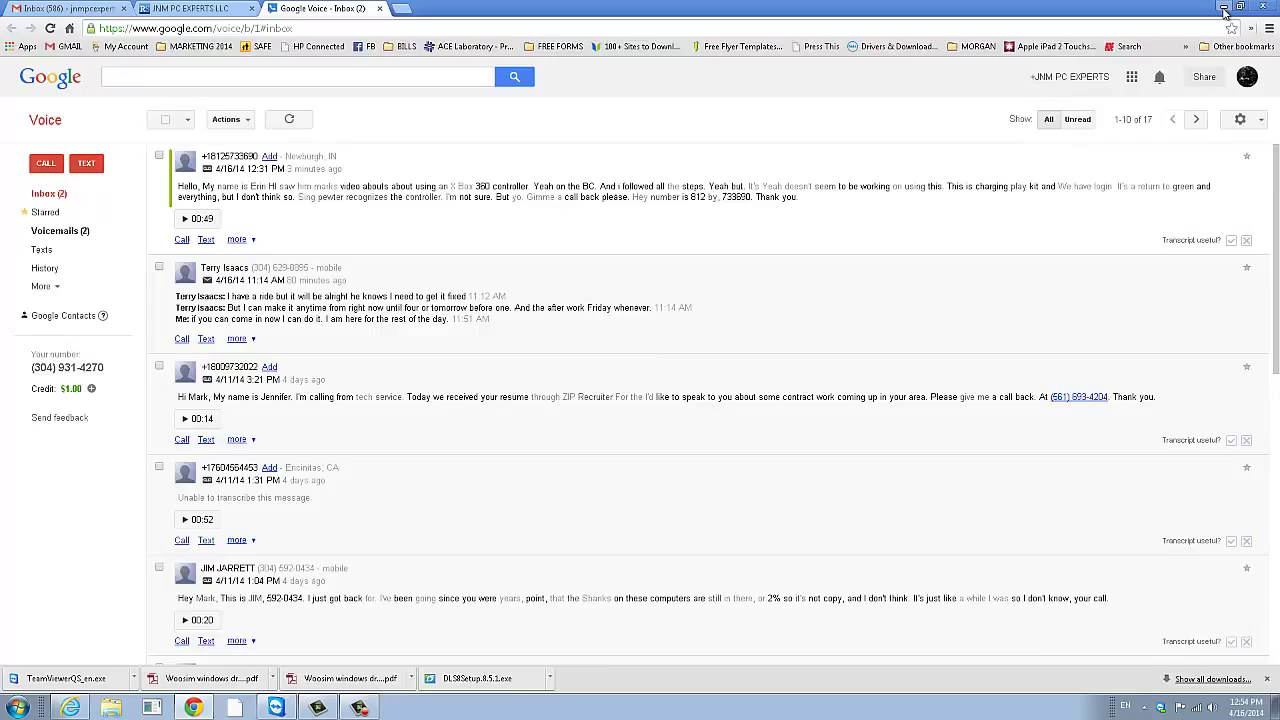
left_click(1224, 9)
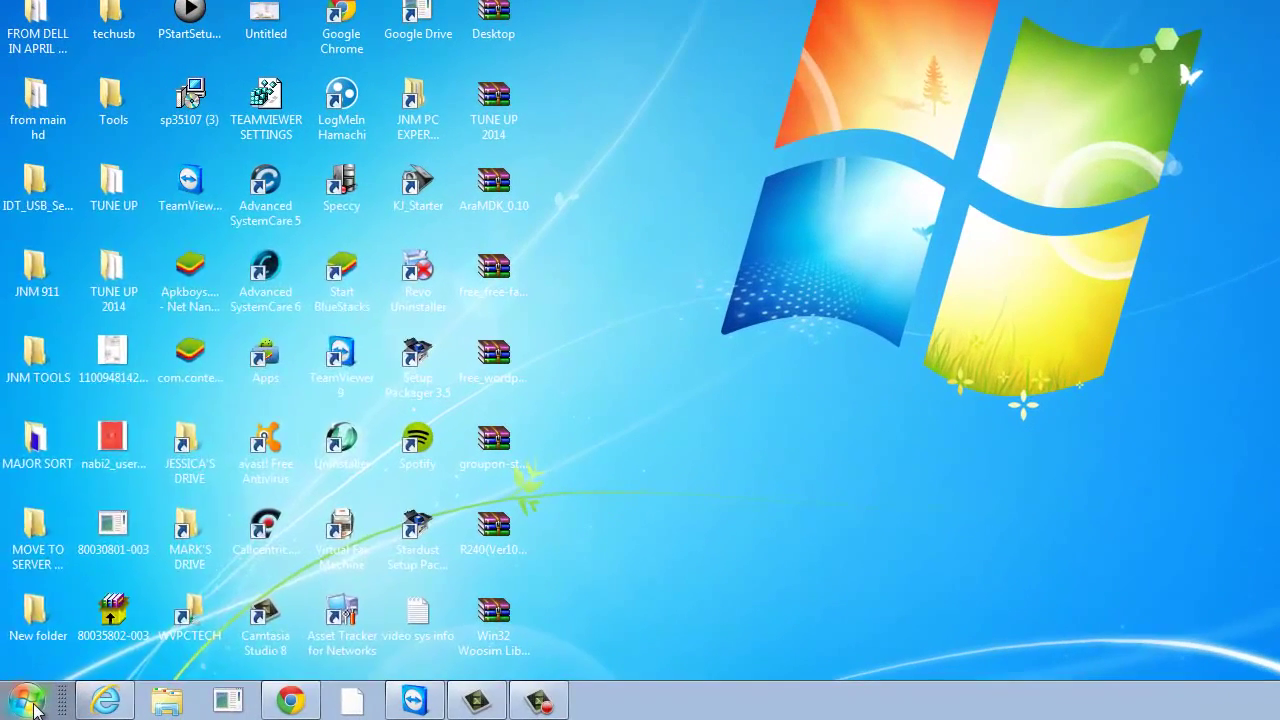
left_click(19, 706)
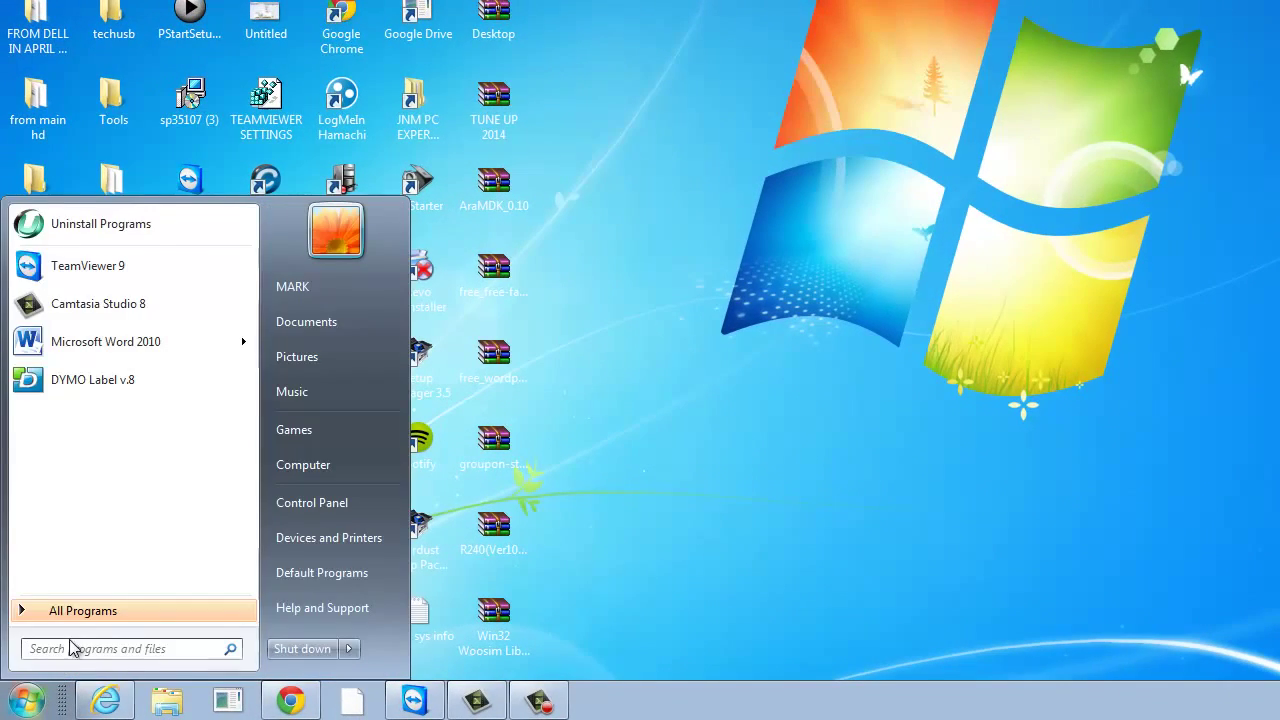
left_click(95, 612)
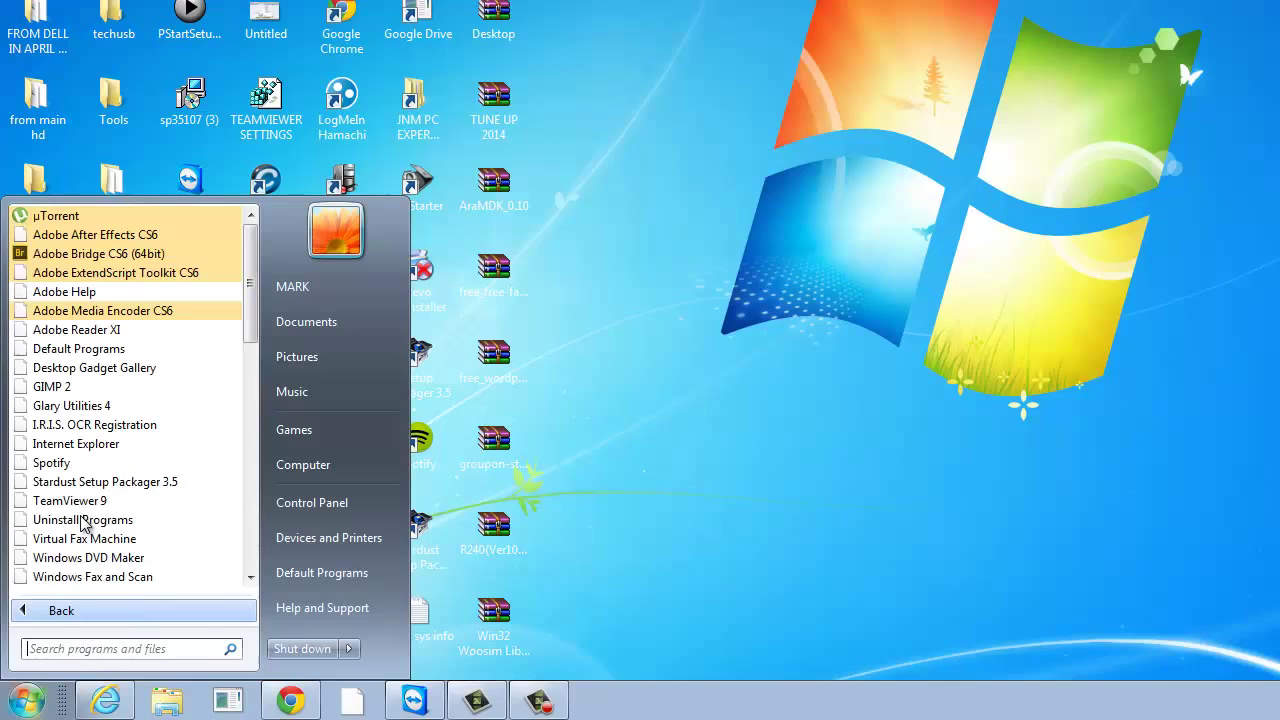
Expand the Dropbox program folder, then dismiss the Start menu
scroll(90, 420, "down", 1)
scroll(105, 460, "down", 3)
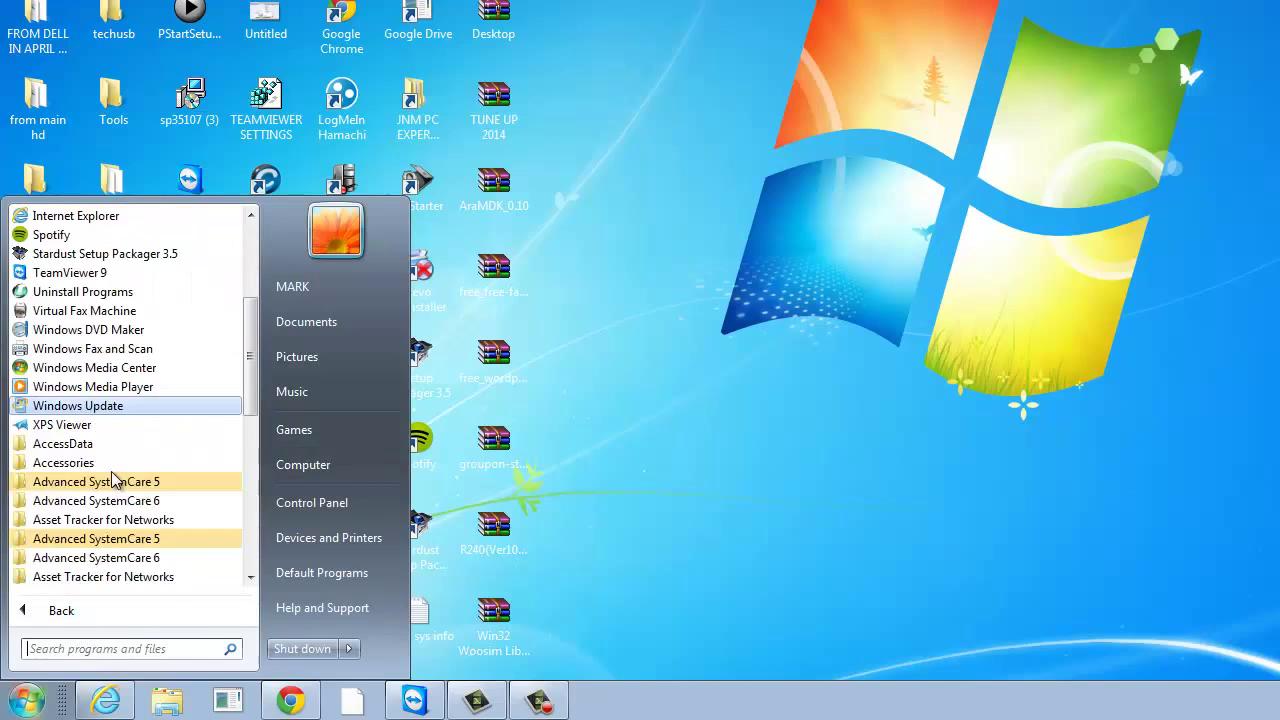
scroll(113, 481, "down", 3)
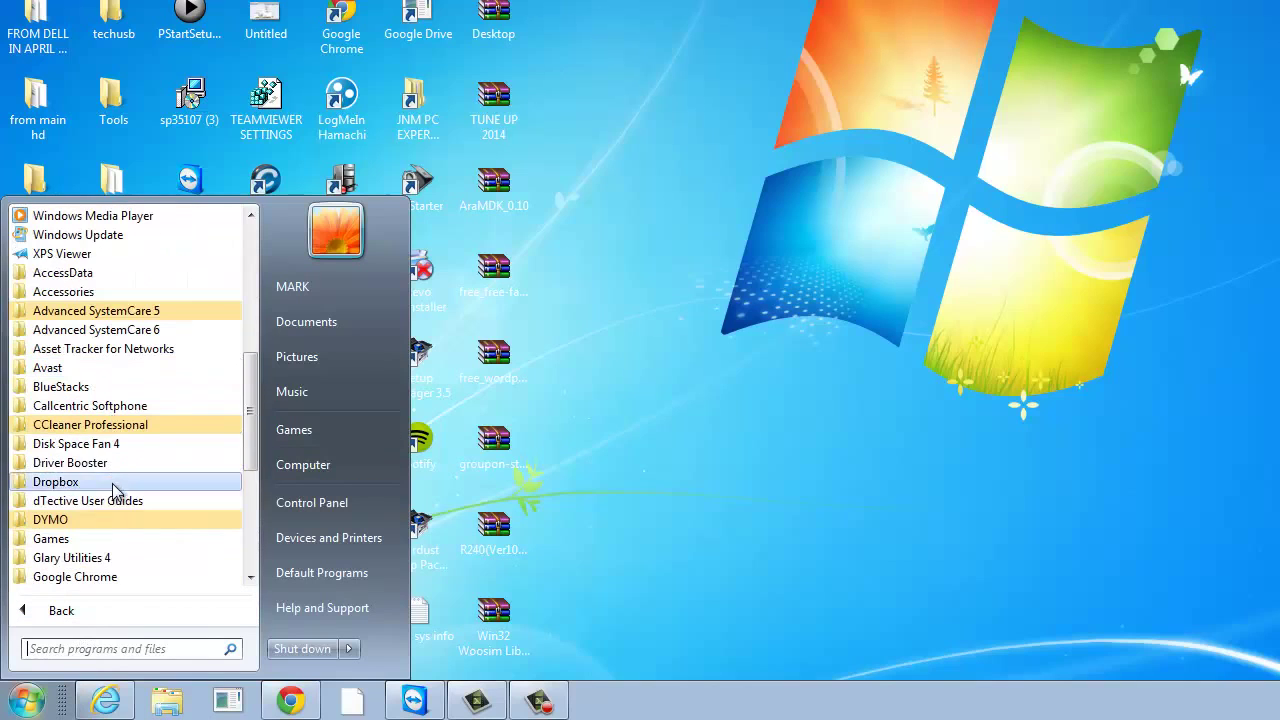
left_click(57, 484)
left_click(85, 520)
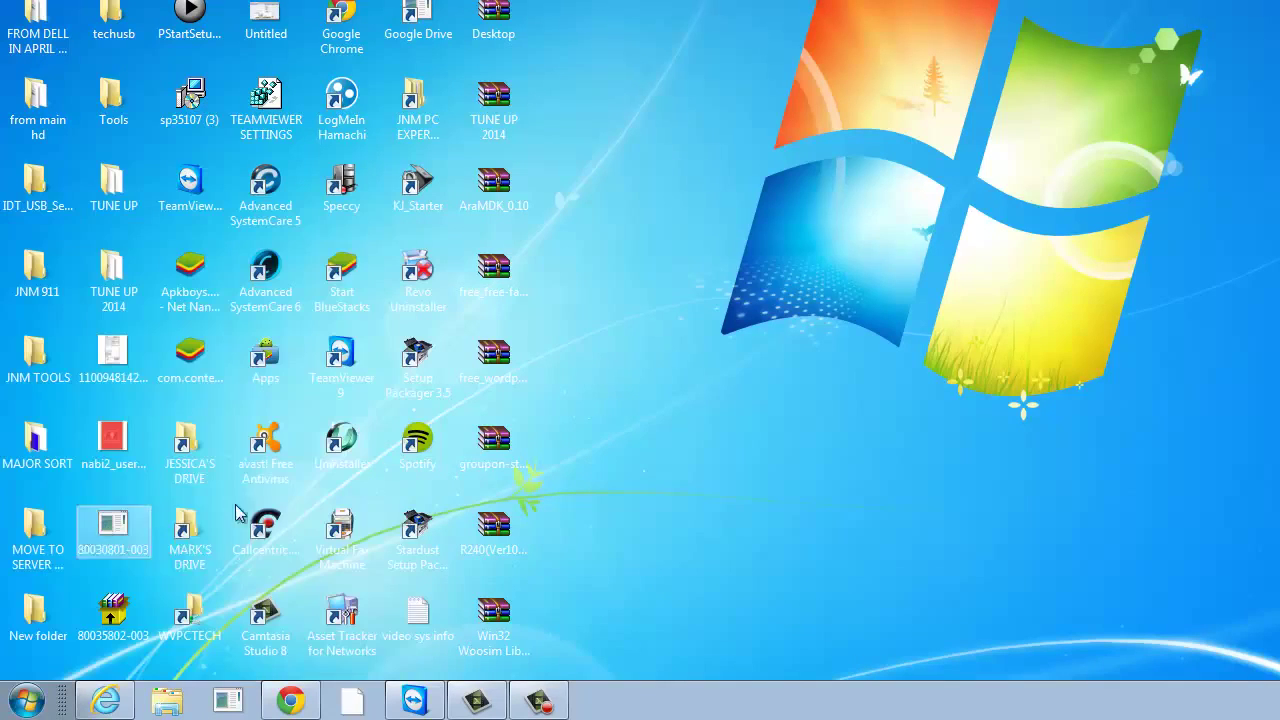
left_click(805, 356)
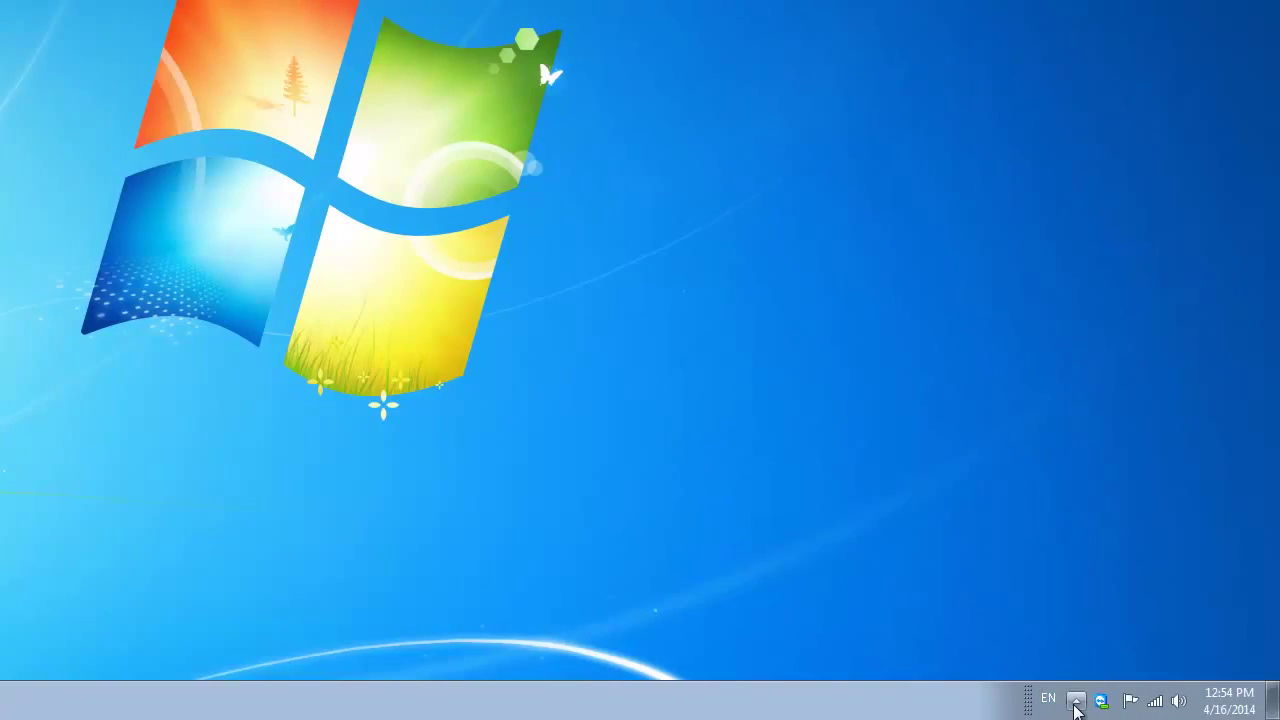
Show the Dropbox tray popup with 13 files syncing and three recent video files
left_click(1076, 700)
left_click(1048, 698)
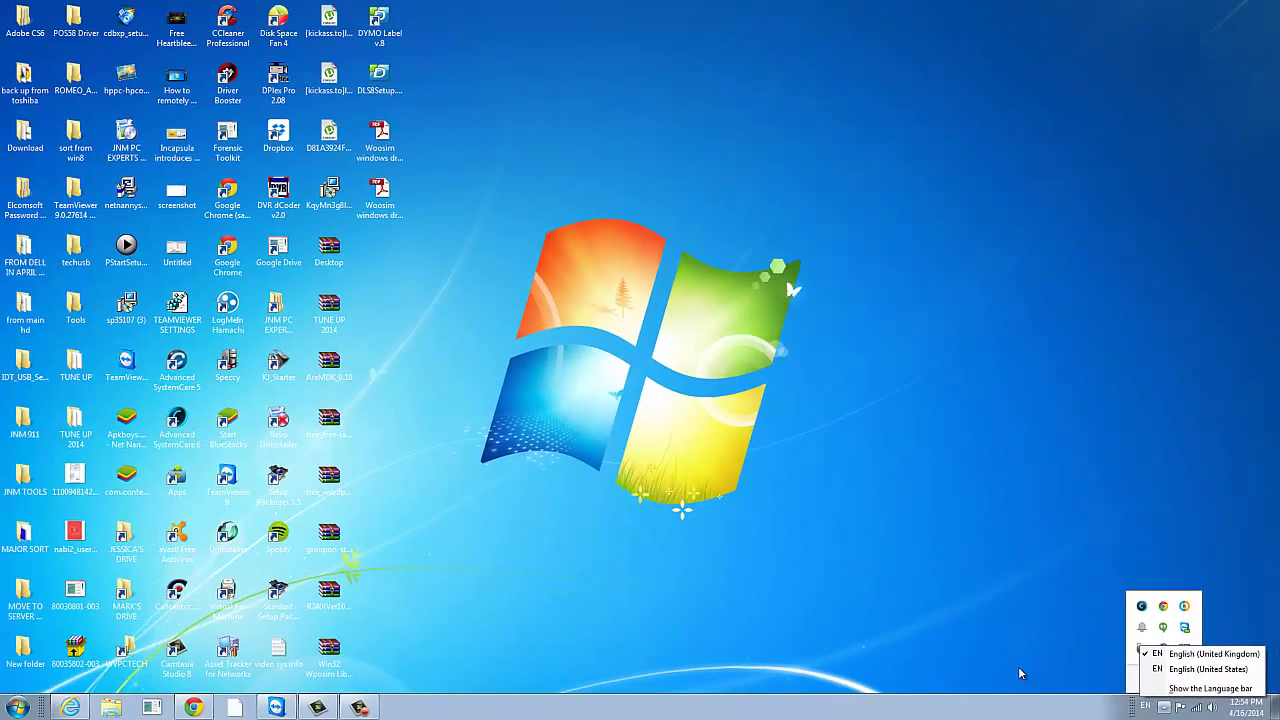
left_click(1019, 668)
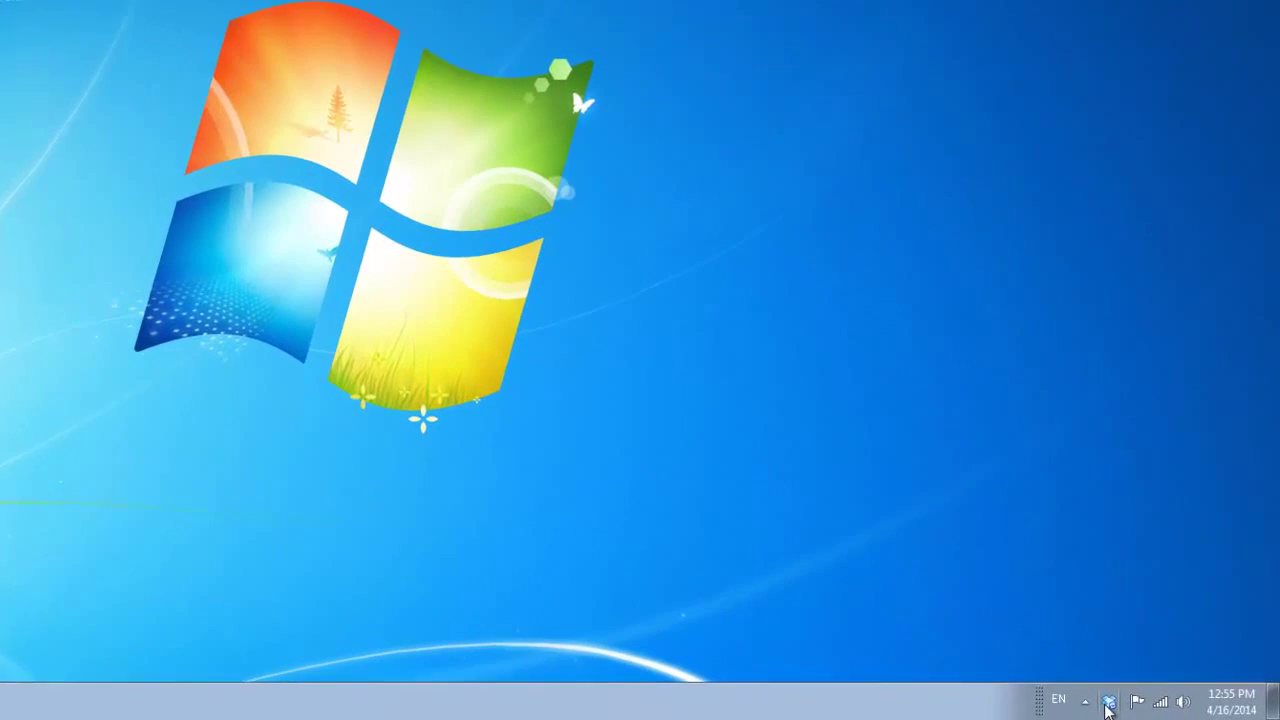
left_click(1160, 707)
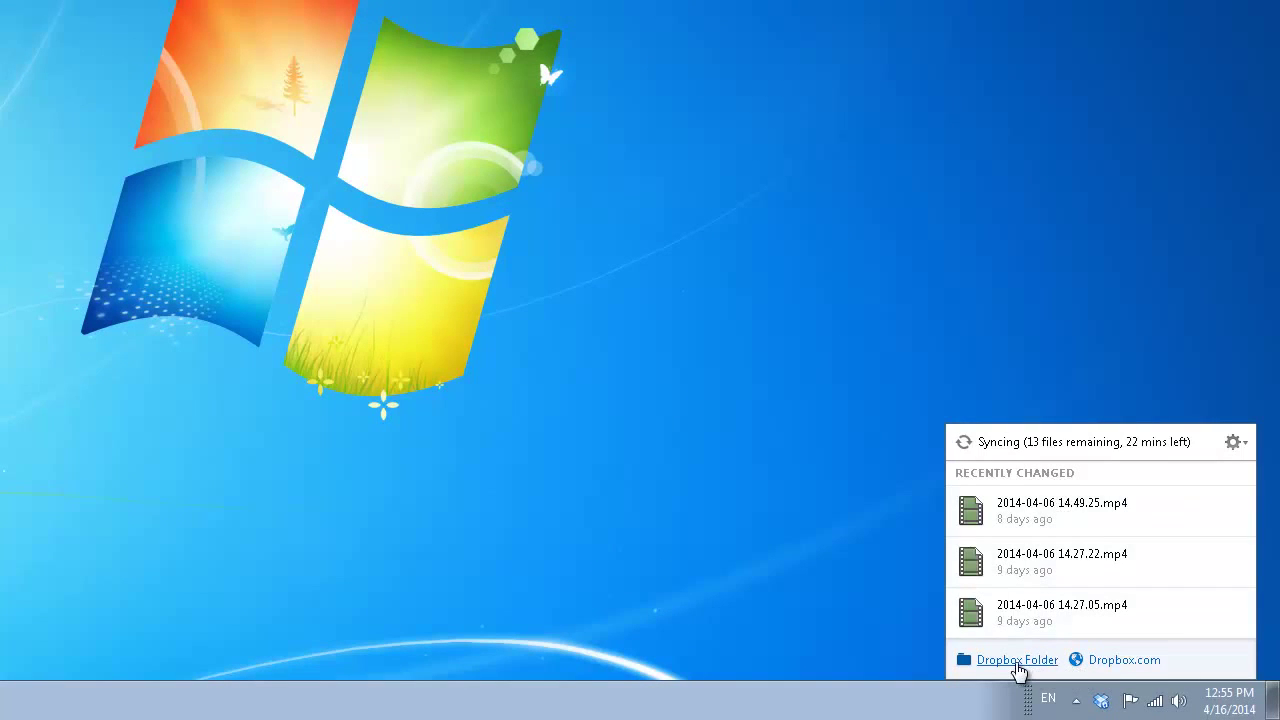
Browse Dropbox Preferences' Account, Import and Bandwidth pages, then close them with OK
left_click(1237, 443)
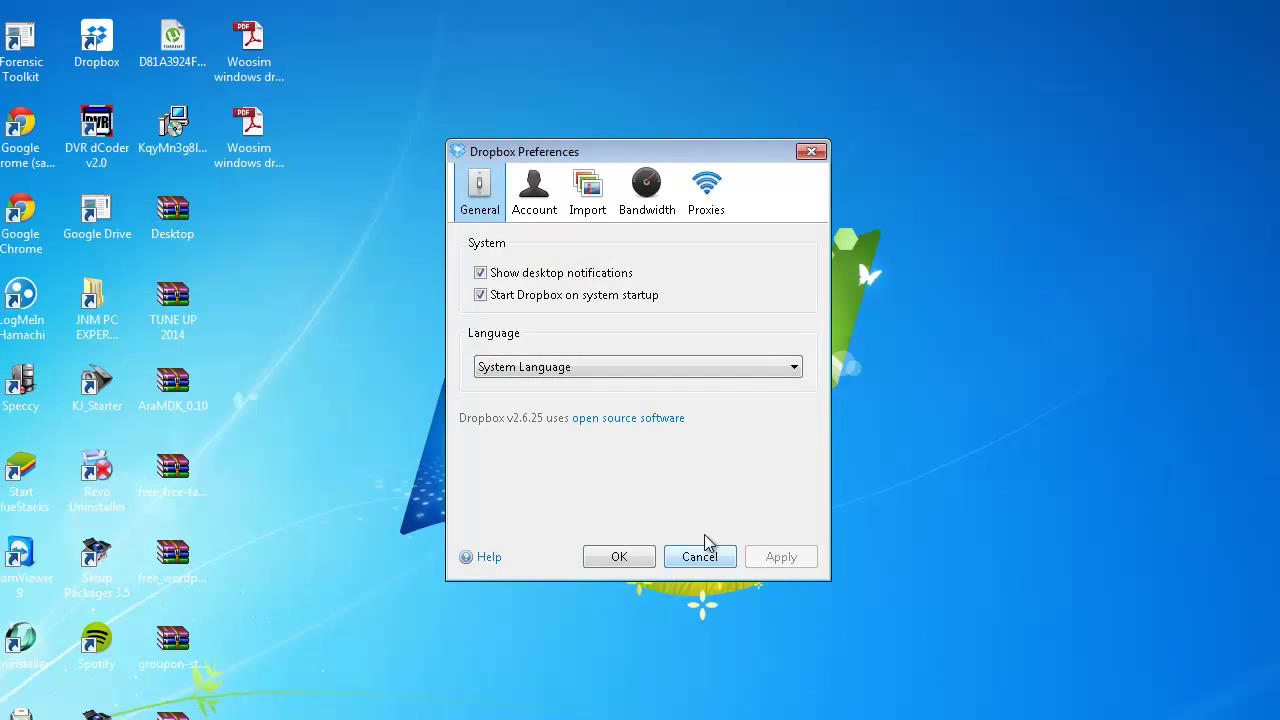
left_click(530, 199)
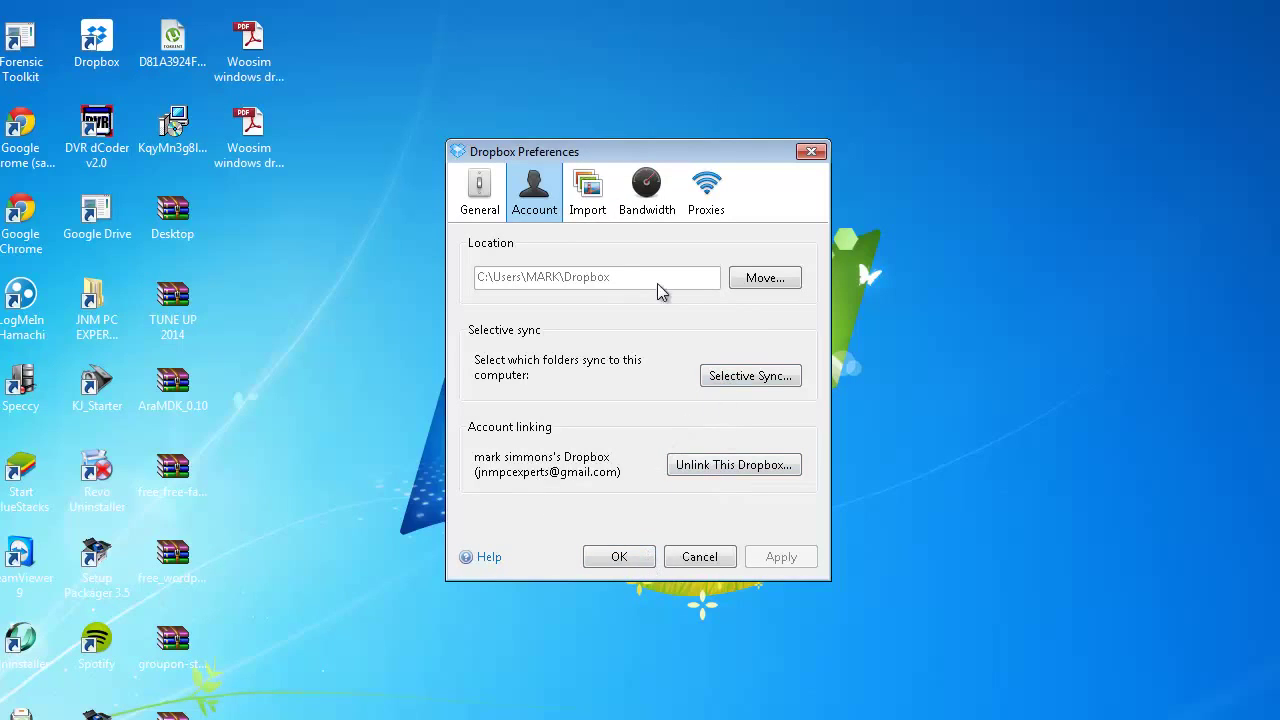
left_click(594, 196)
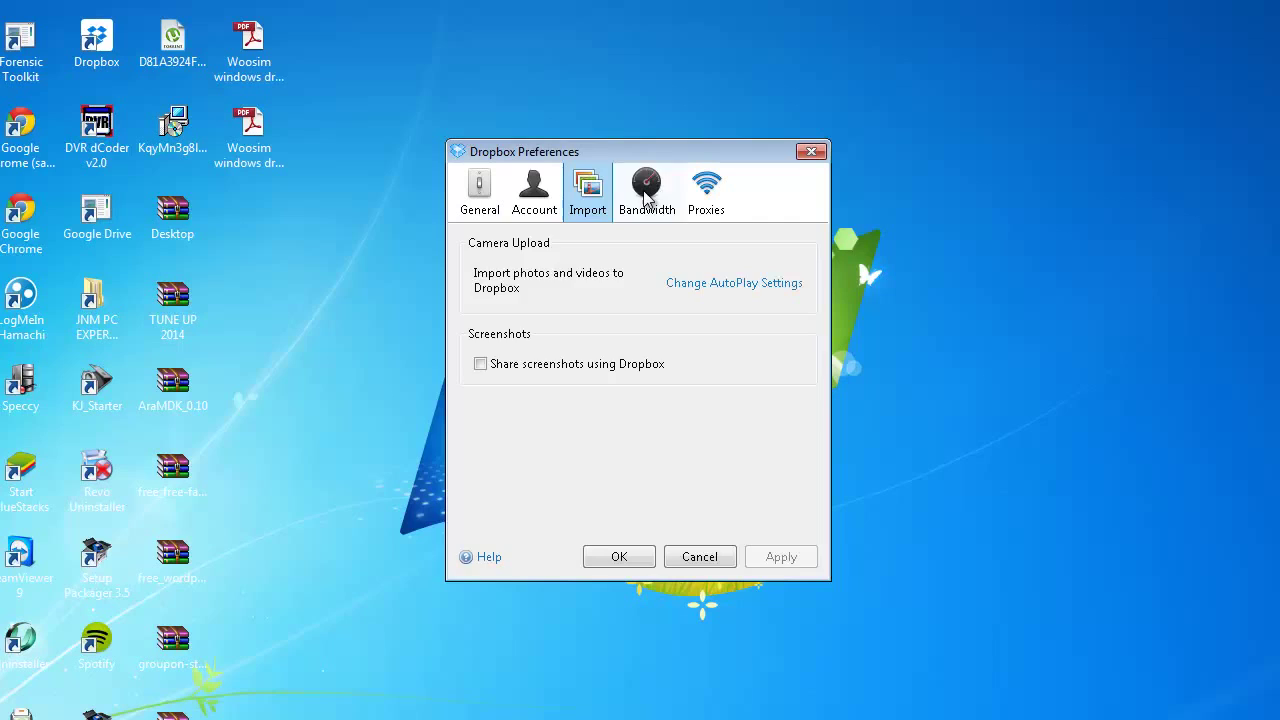
left_click(652, 198)
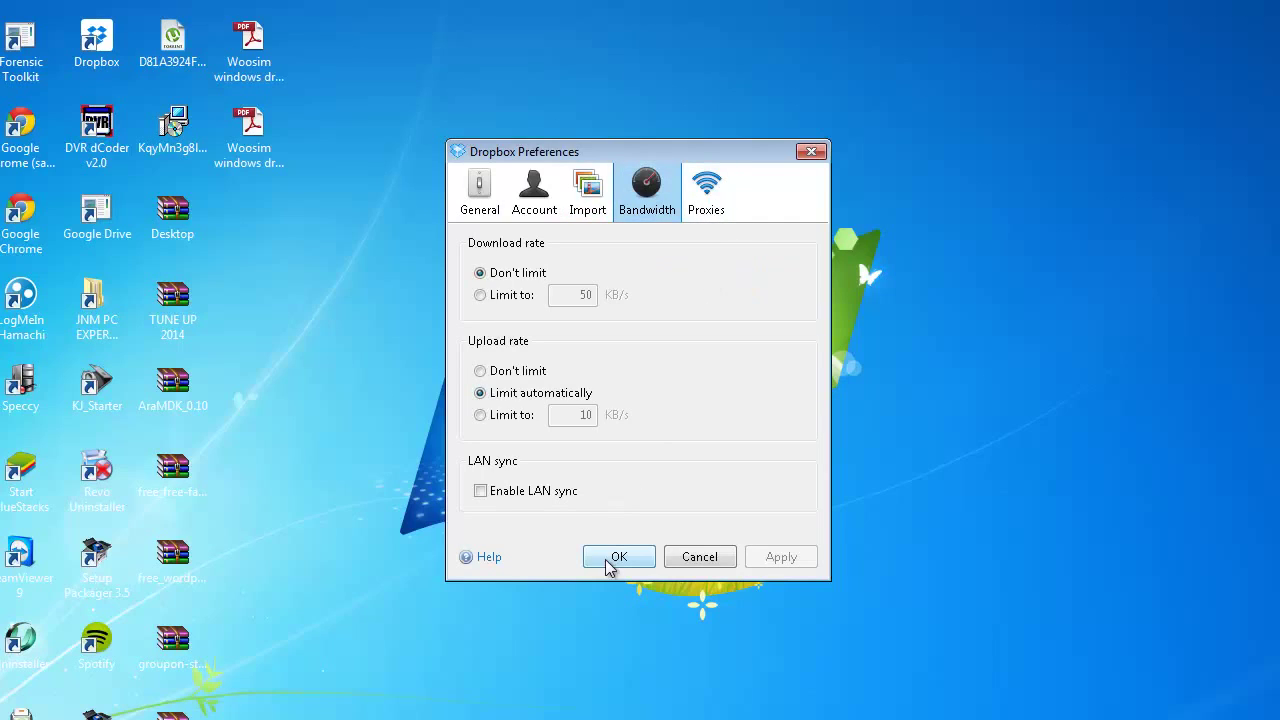
left_click(621, 541)
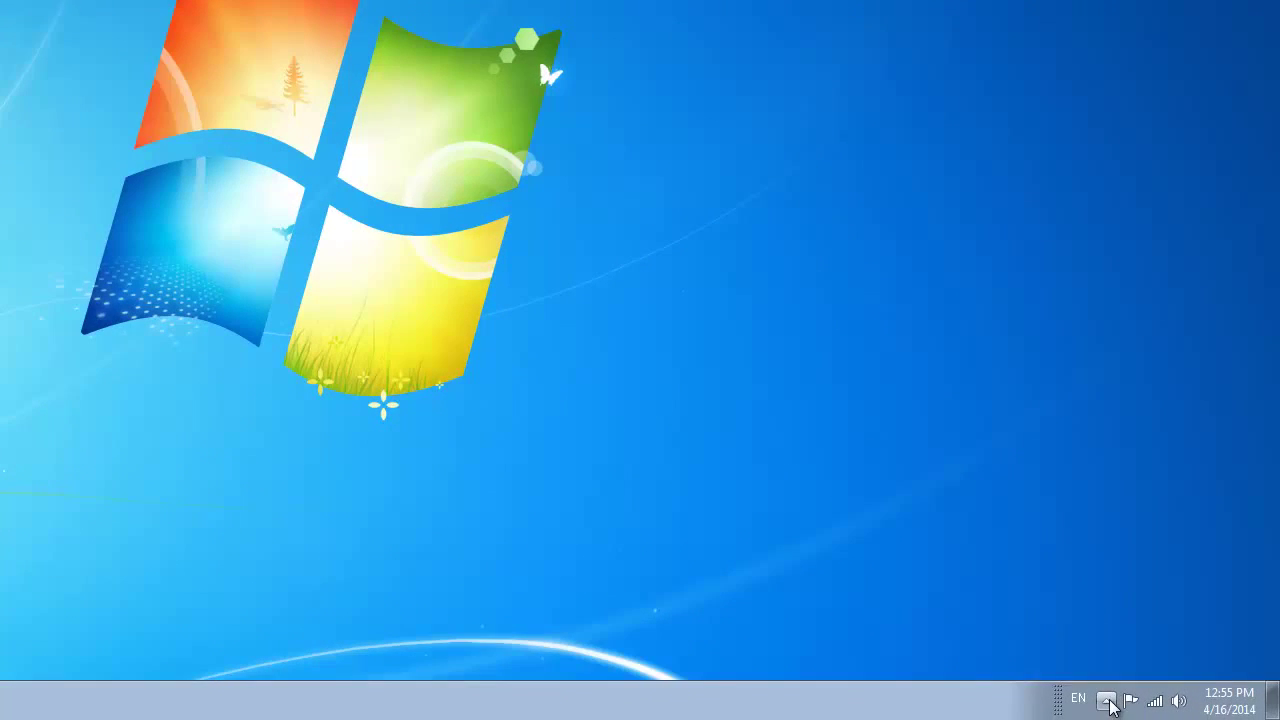
left_click(1107, 701)
Unlink this computer from Dropbox via Preferences > Account and confirm with OK
left_click(1108, 702)
left_click(1089, 613)
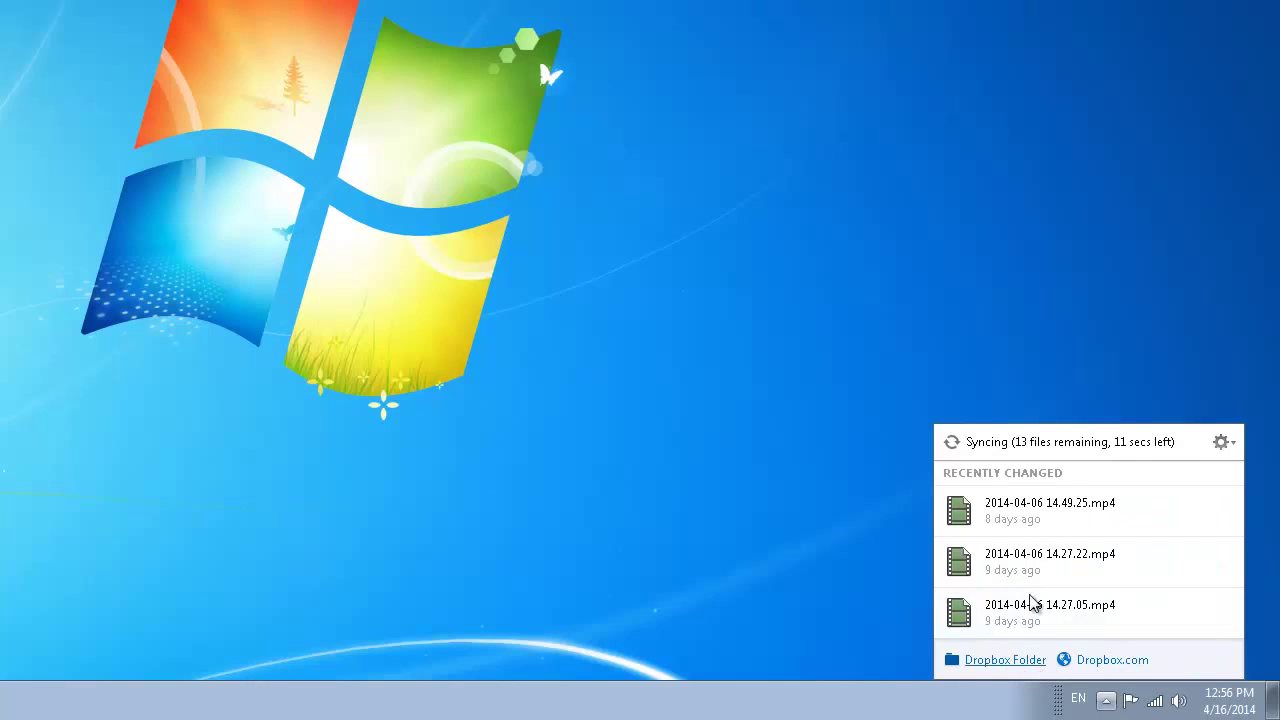
left_click(1222, 442)
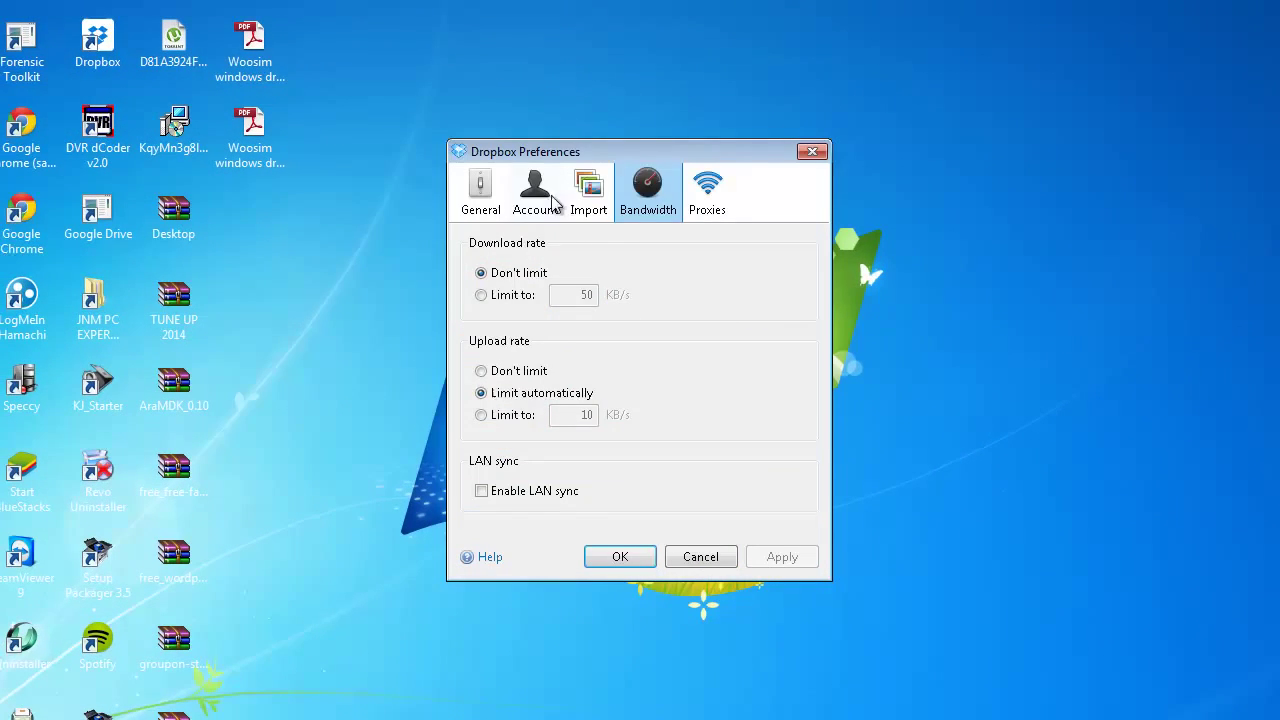
left_click(532, 200)
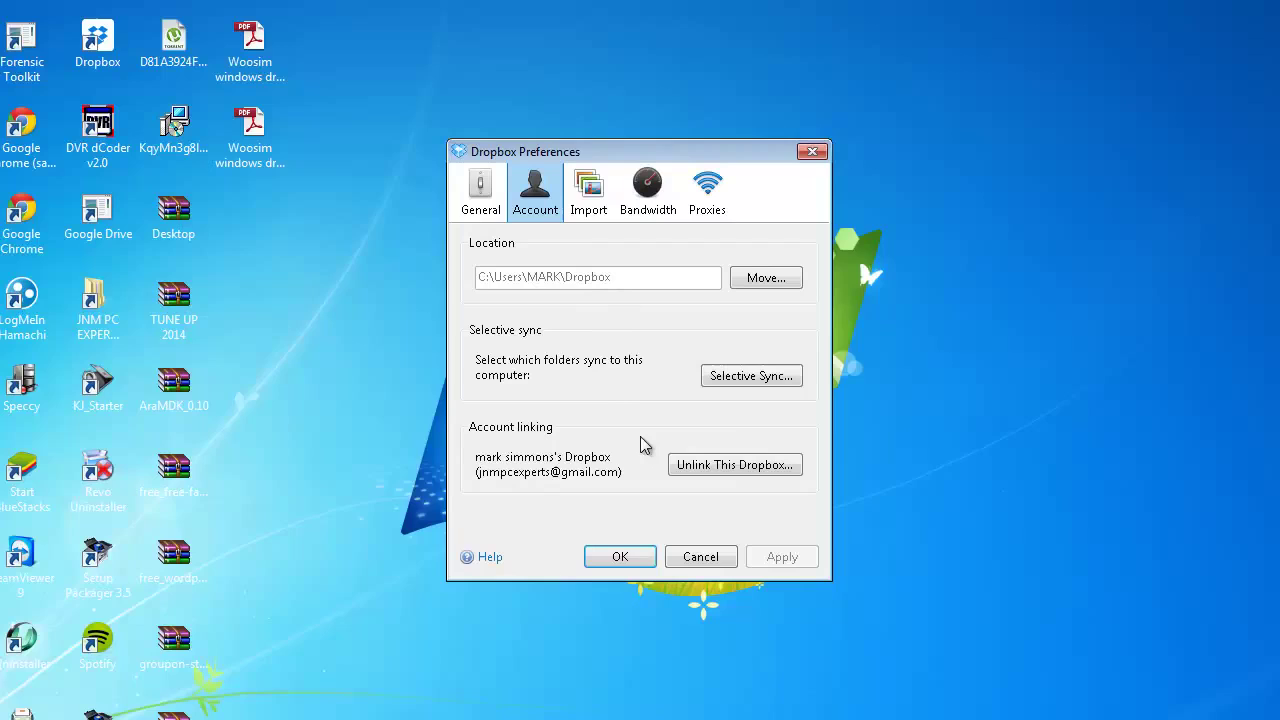
left_click(481, 192)
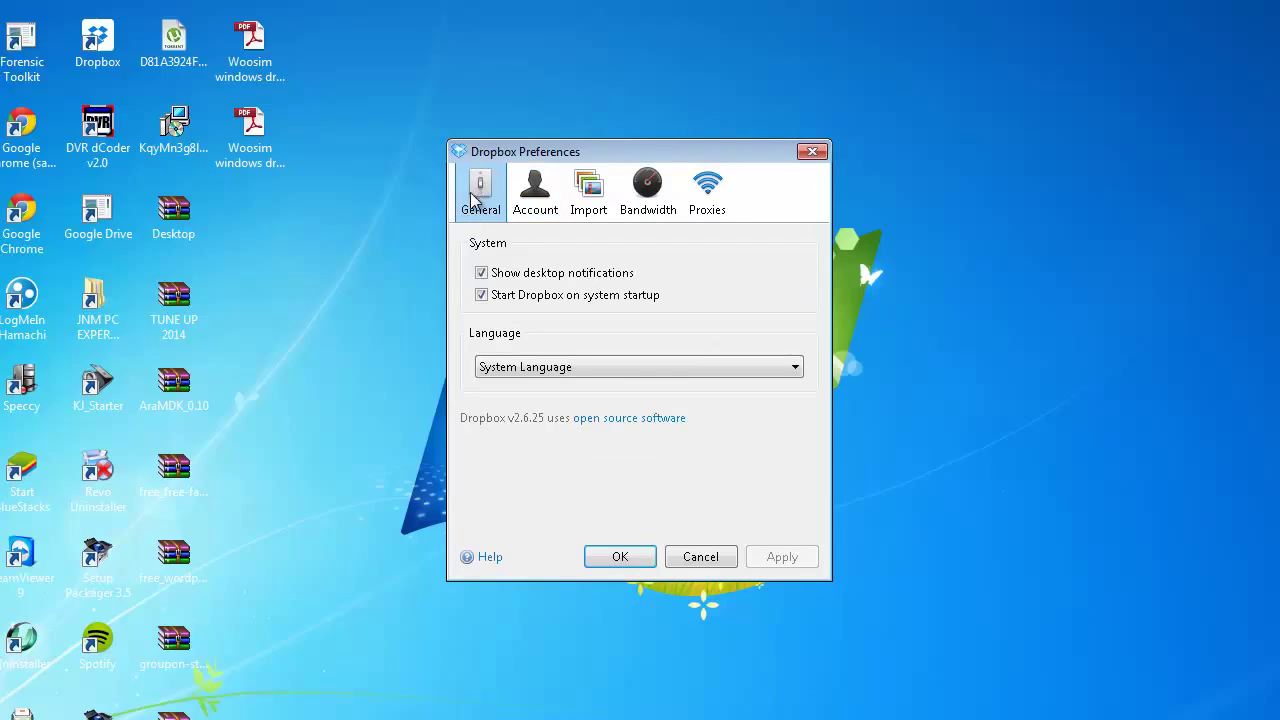
left_click(540, 205)
left_click(722, 468)
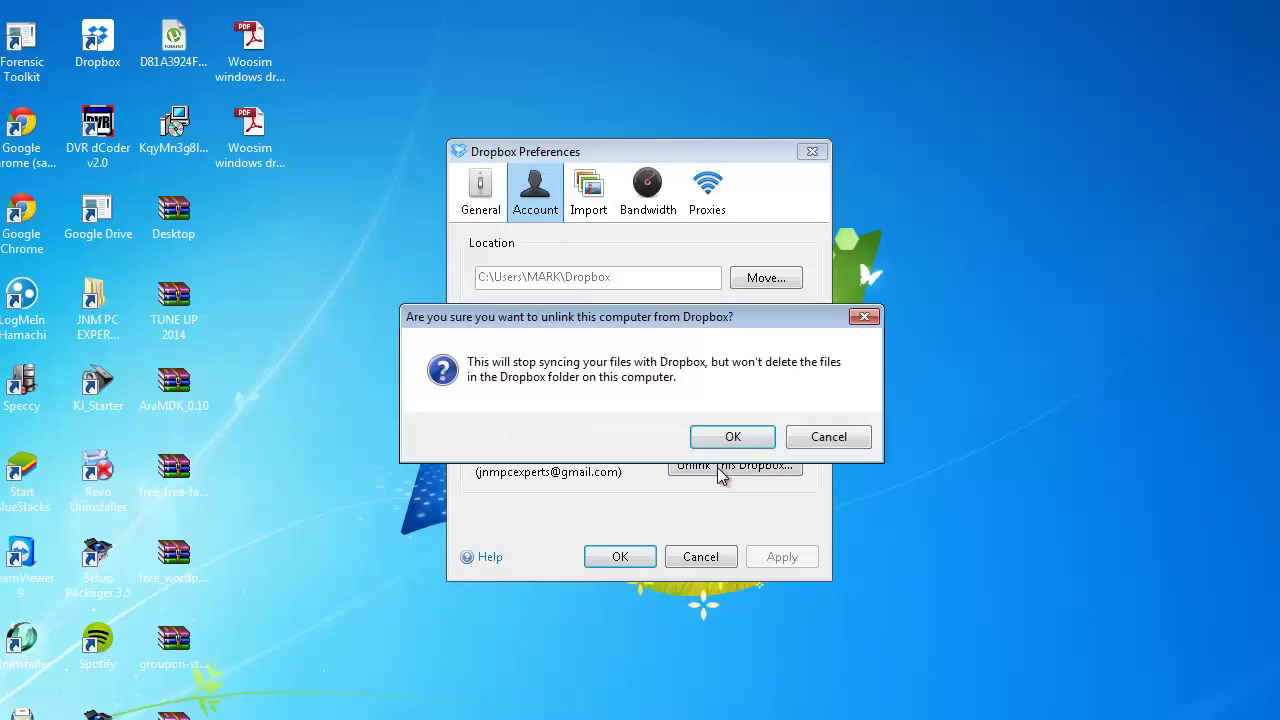
left_click(748, 442)
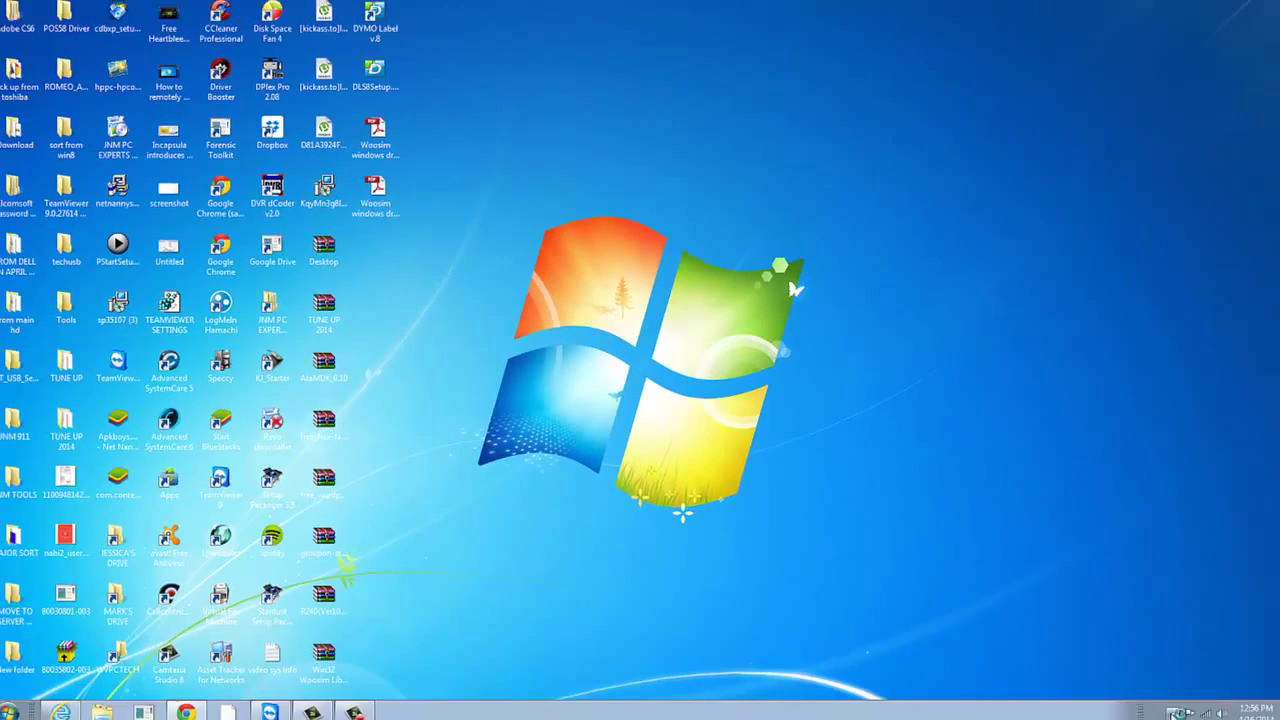
Relaunch Dropbox from the Start menu to bring up the Setup sign-in window
left_click(1163, 707)
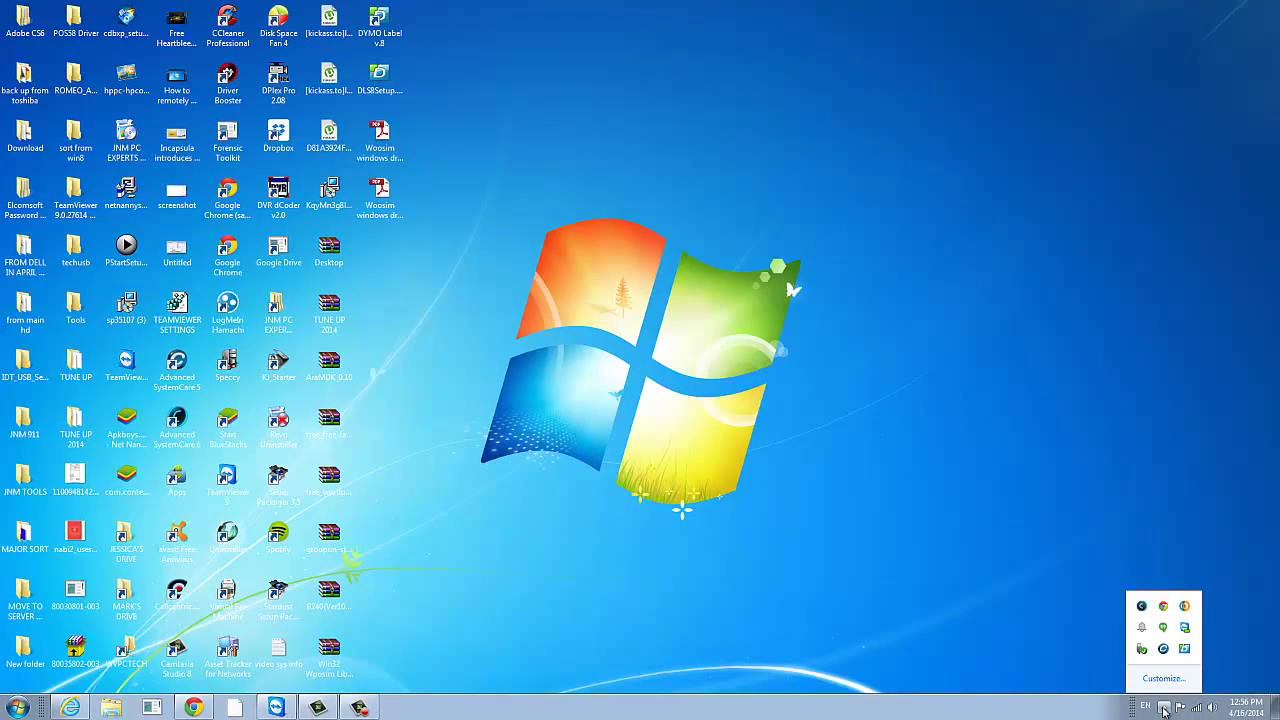
left_click(1085, 680)
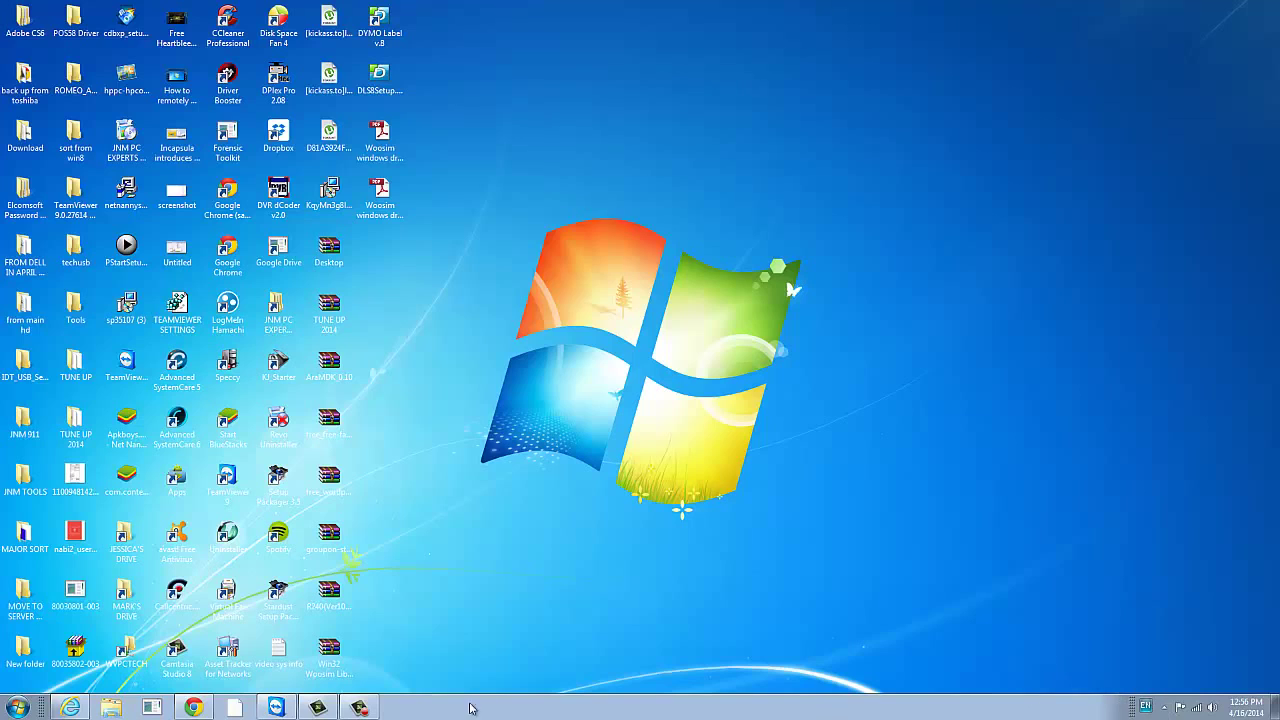
left_click(17, 707)
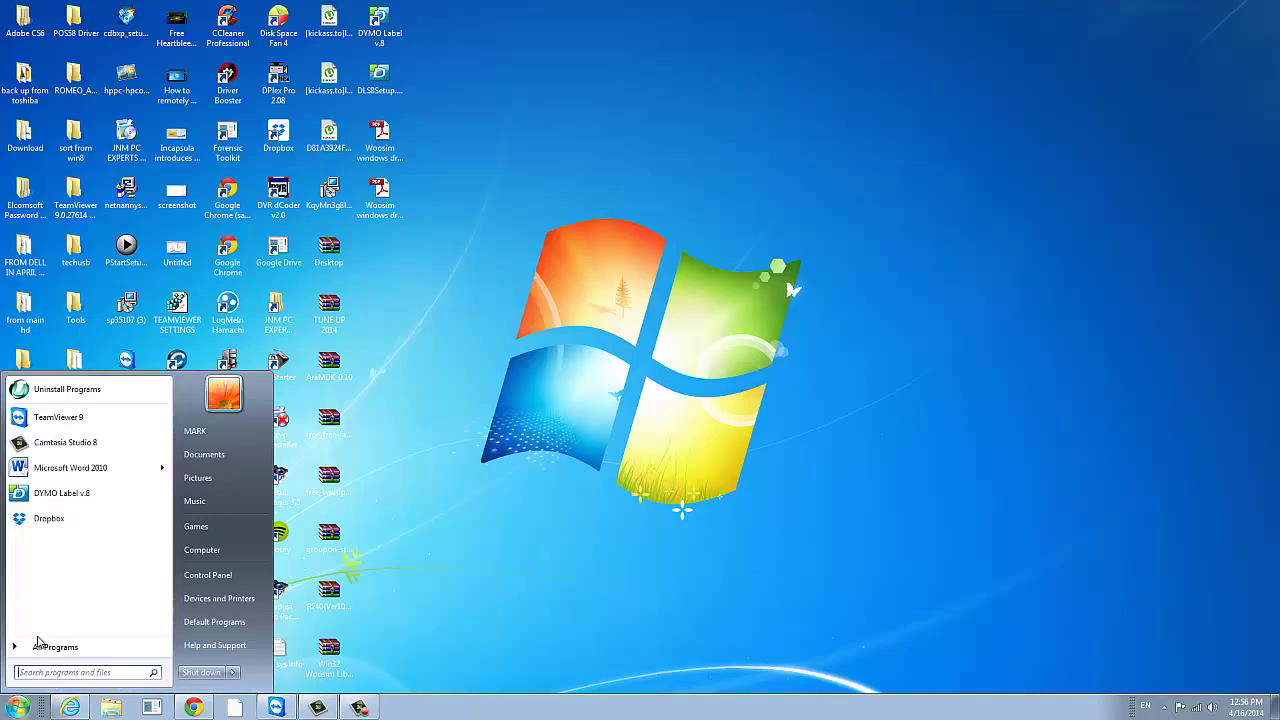
left_click(72, 522)
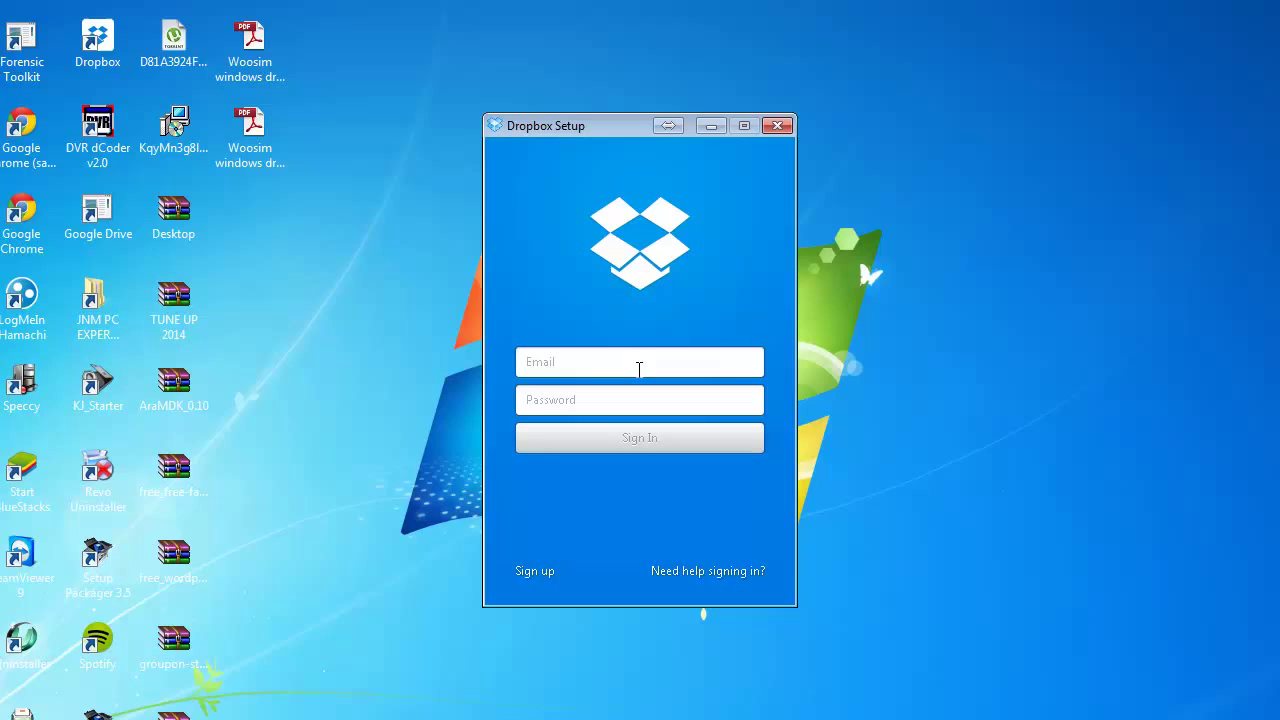
Sign in to Dropbox Setup with the account e-mail and the new password
key("Tab")
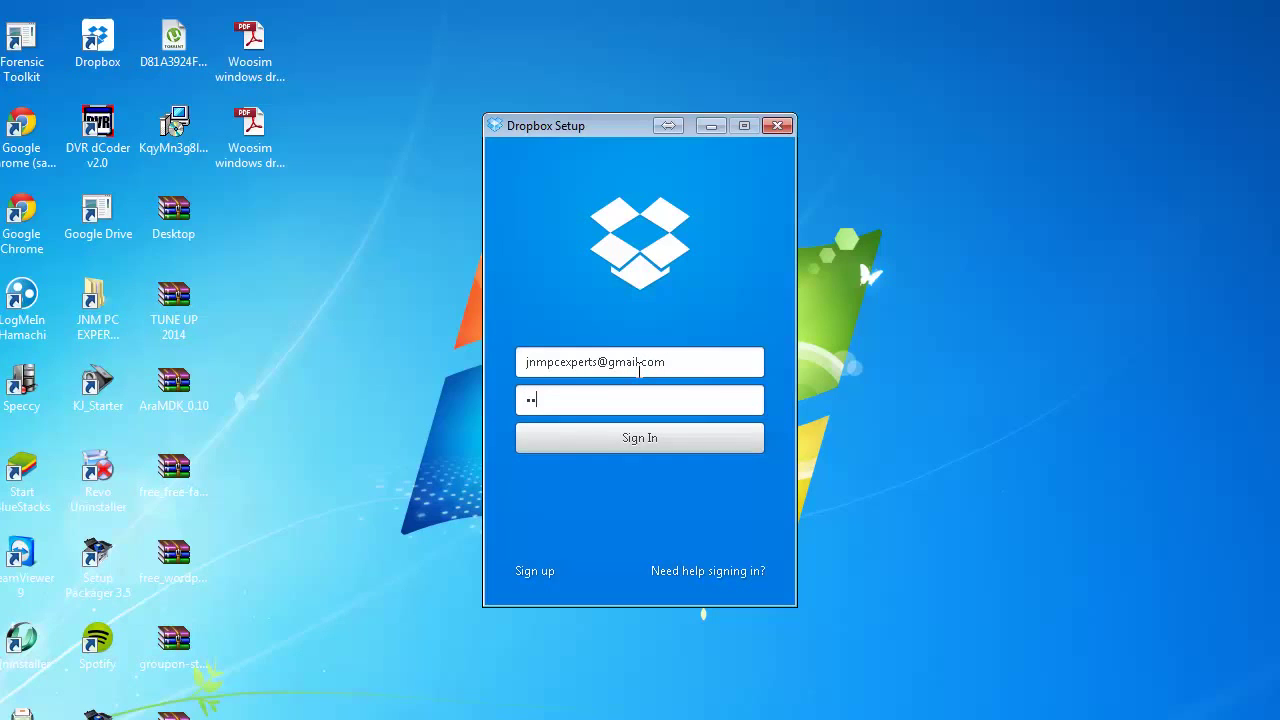
type("••••••")
left_click(645, 440)
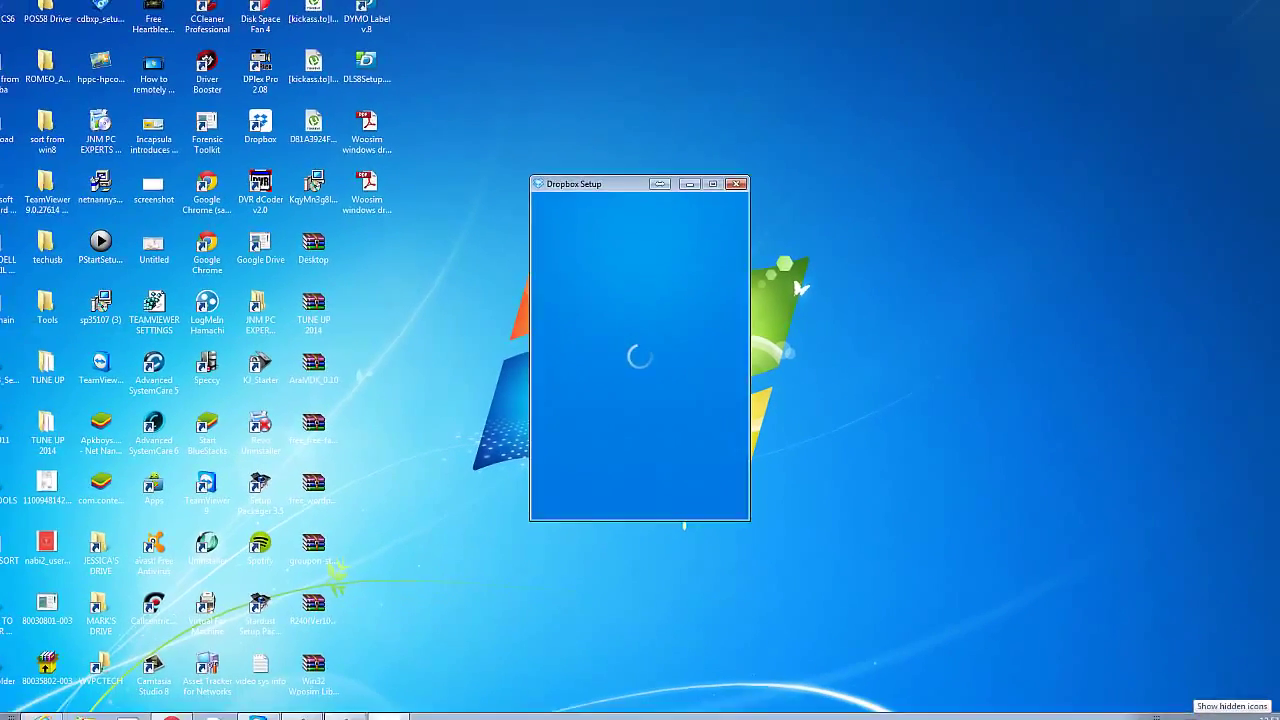
Keep the Dropbox tray icon always visible and set input language to English (United States)
left_click(1164, 706)
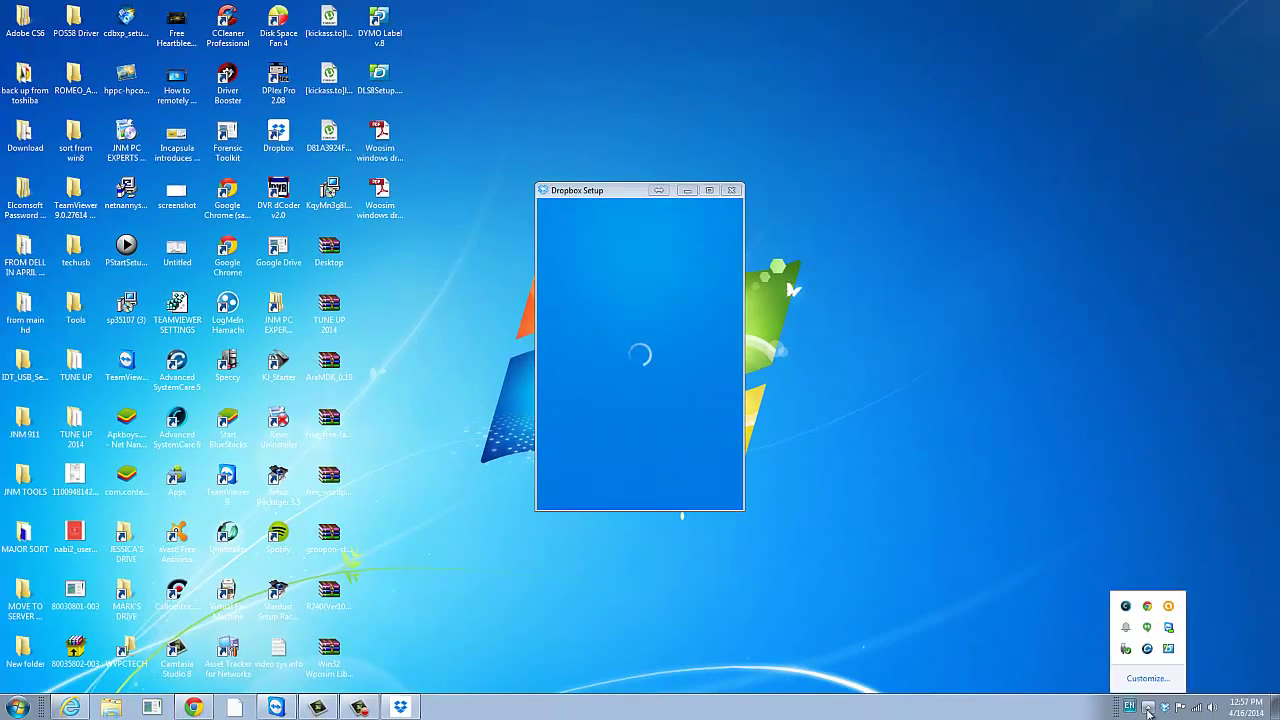
left_click_drag(1152, 648, 1150, 706)
left_click(1130, 708)
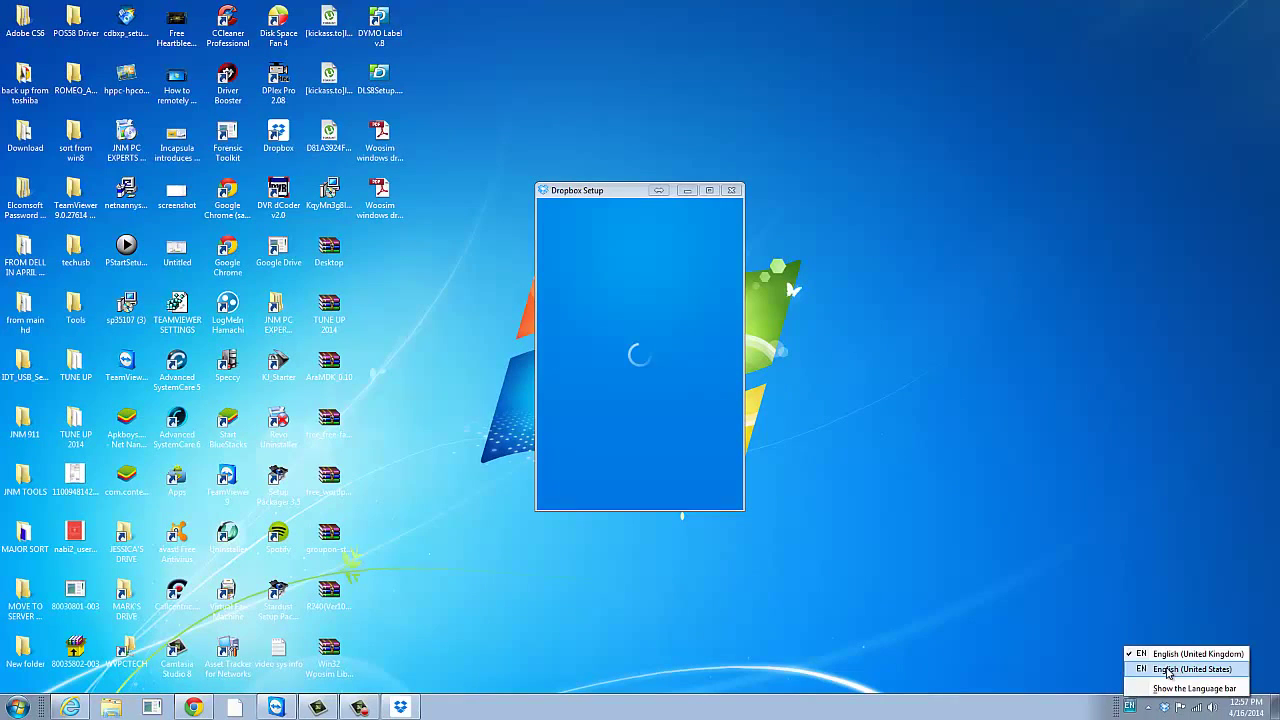
left_click(1165, 671)
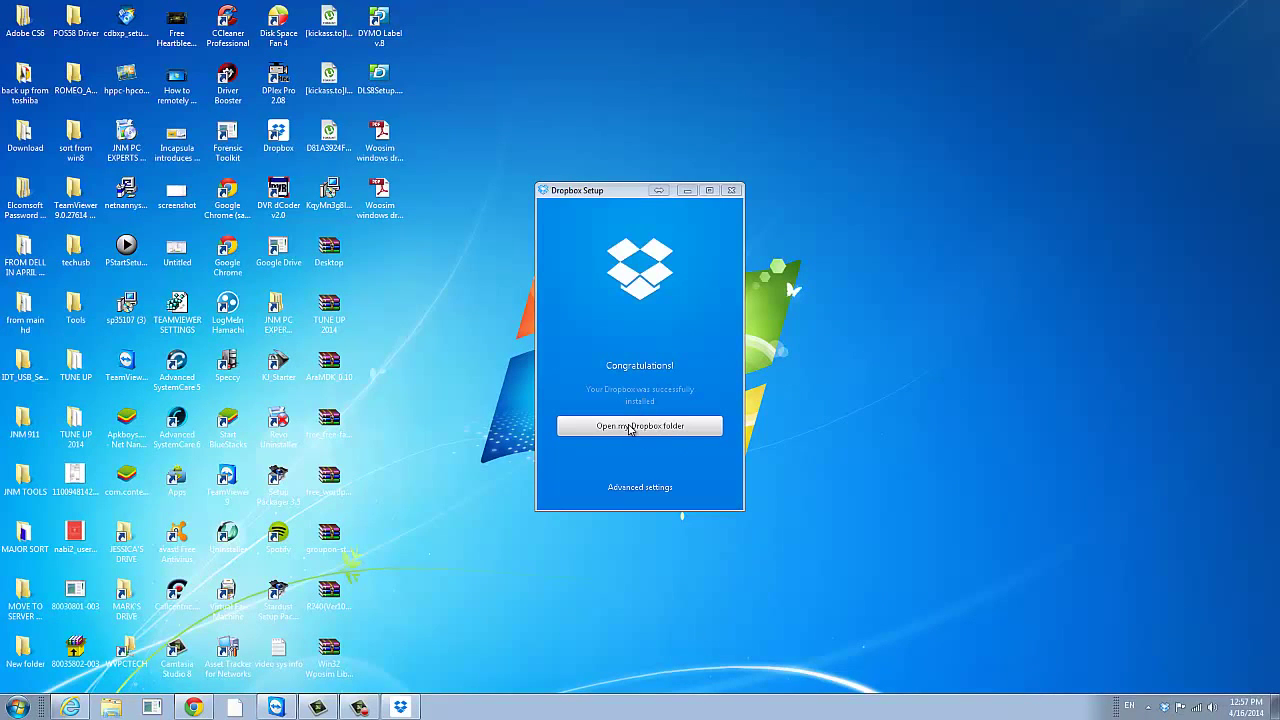
Open the empty Dropbox folder from setup, then close that Explorer window
left_click(732, 190)
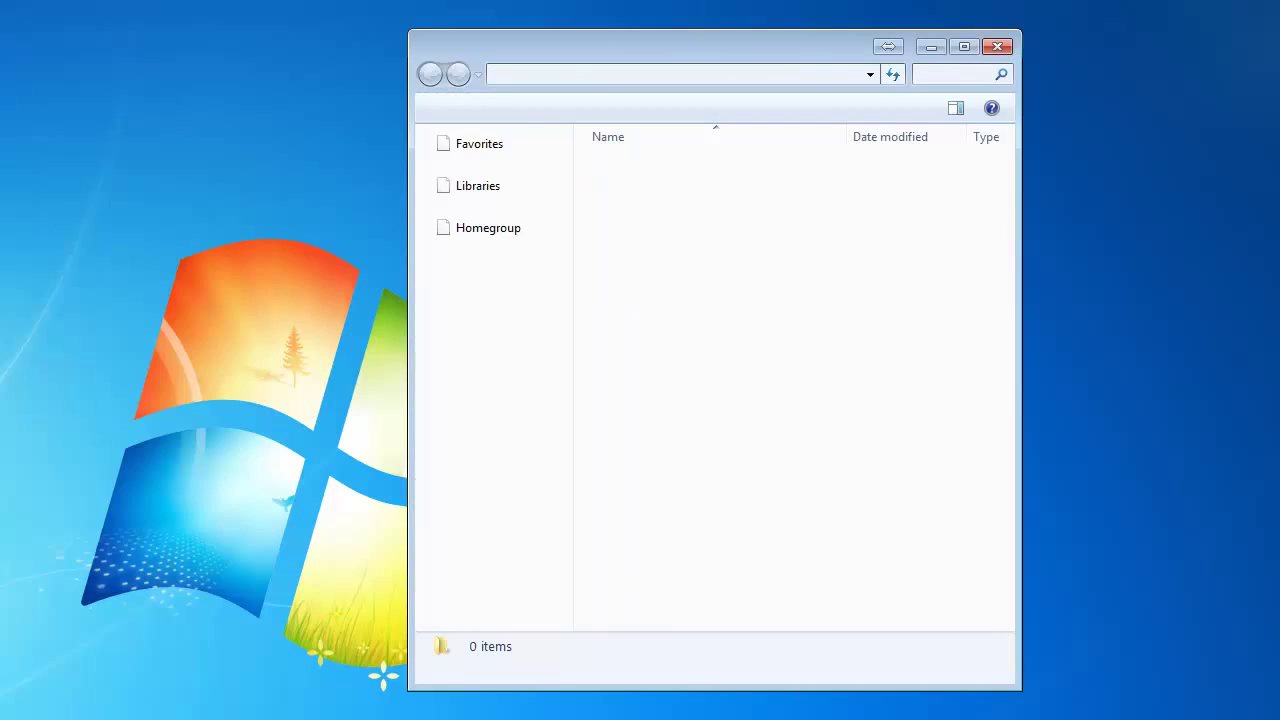
left_click(1003, 48)
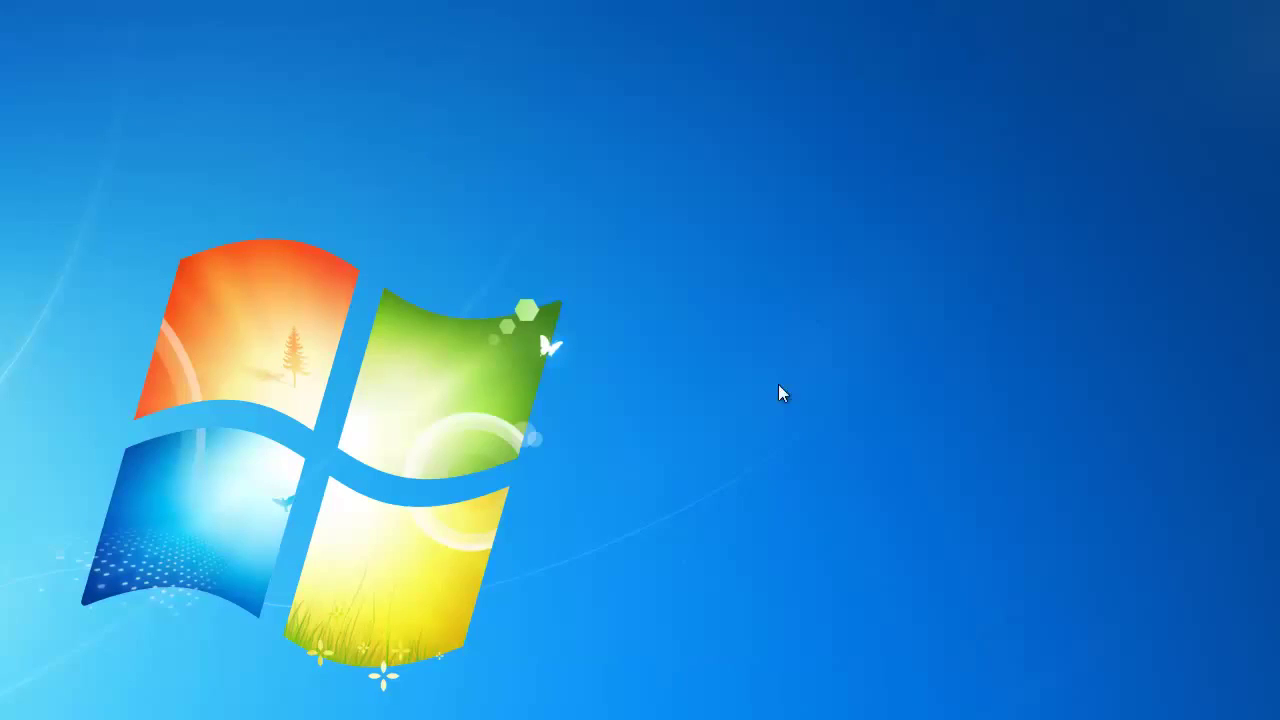